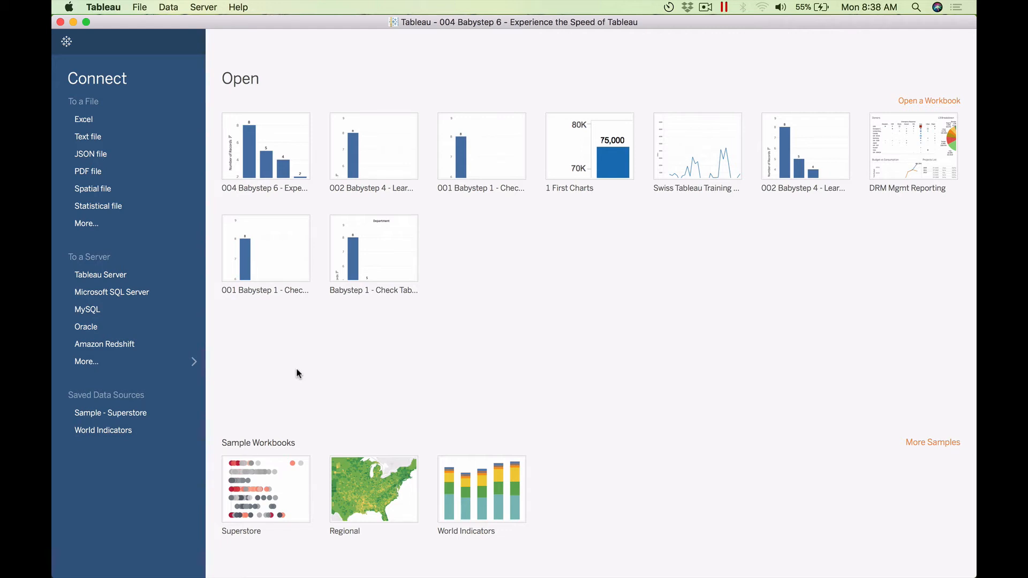
Step: Connect to the Excel file Employee Master.xlsx in the Student Files folder
key("super+Tab")
key("super+Tab")
key("super+Tab")
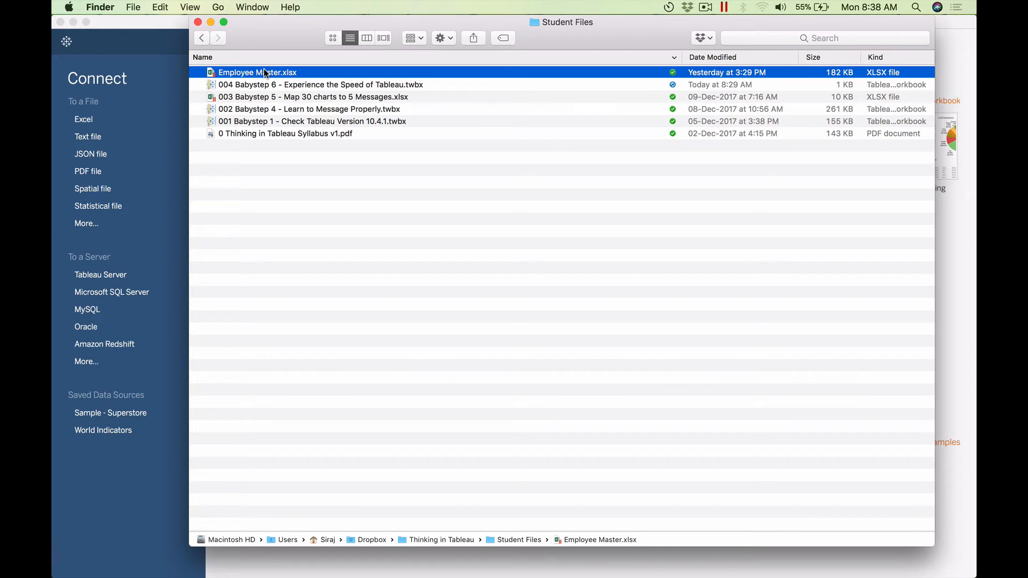
left_click(159, 24)
left_click(96, 120)
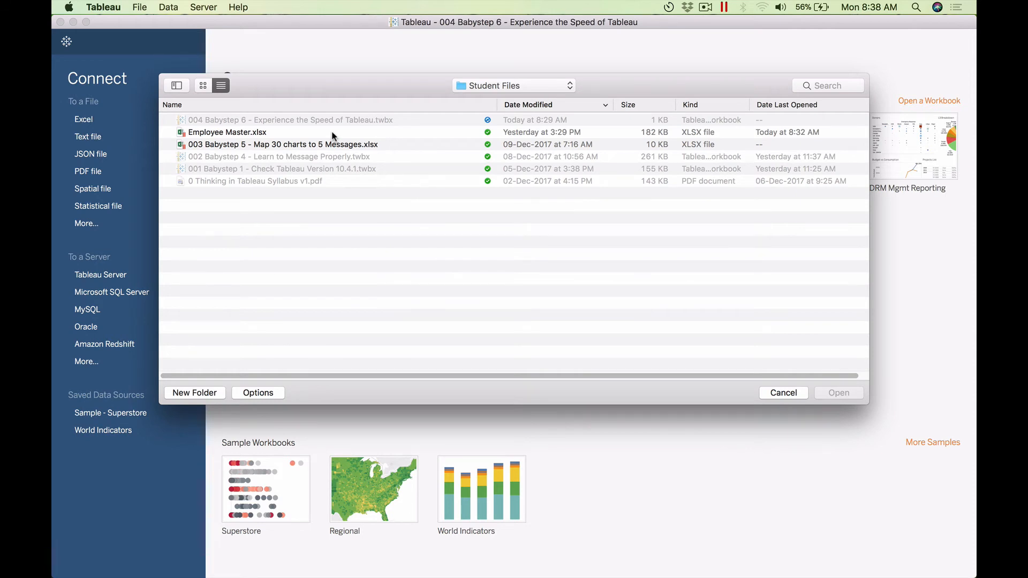
left_click(333, 134)
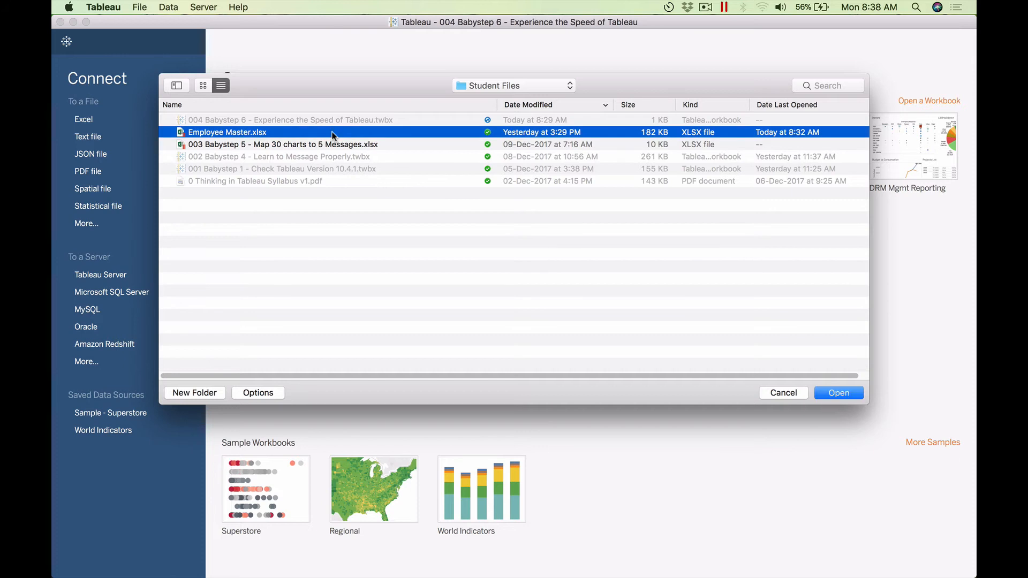
left_click(838, 394)
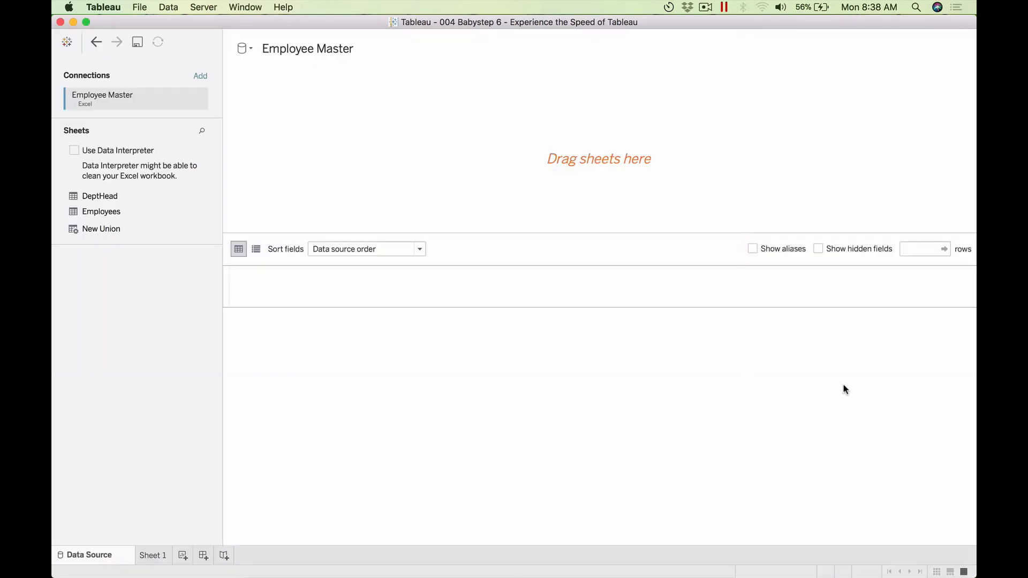
Step: Undo the Excel connection and reconnect by dropping Employee Master.xlsx from Finder onto the Tableau start page
left_click(99, 49)
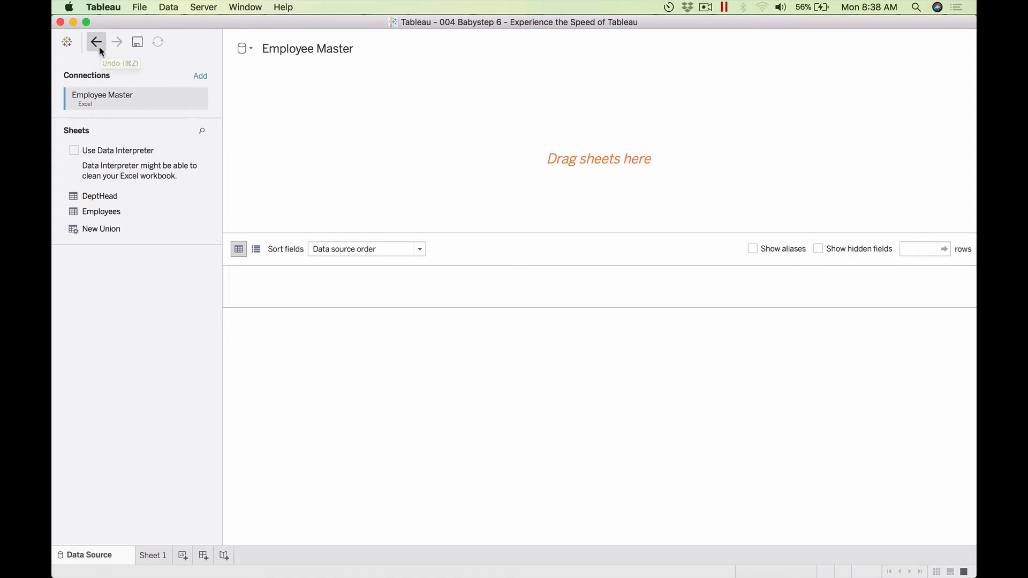
left_click(67, 43)
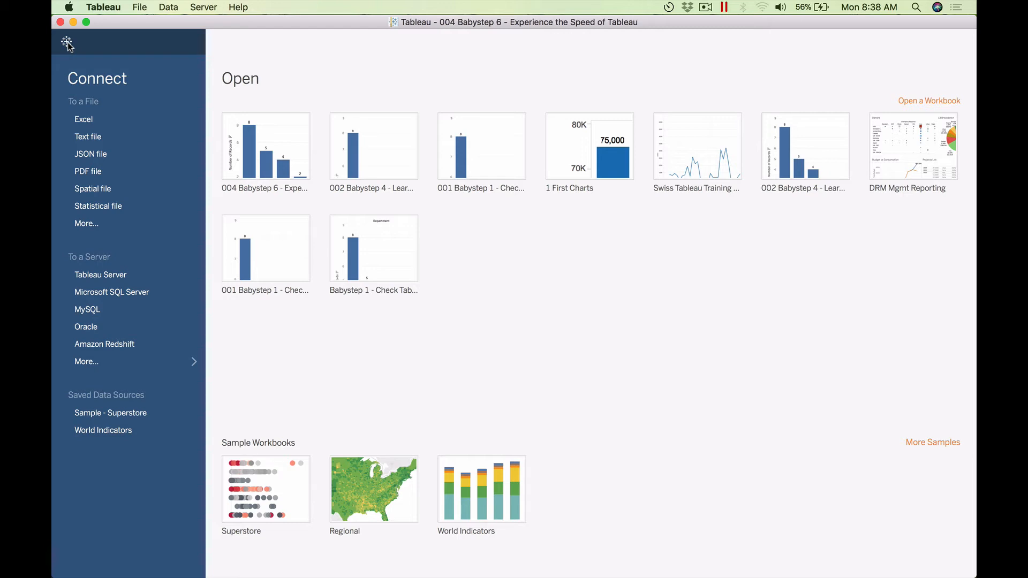
key("super+Tab")
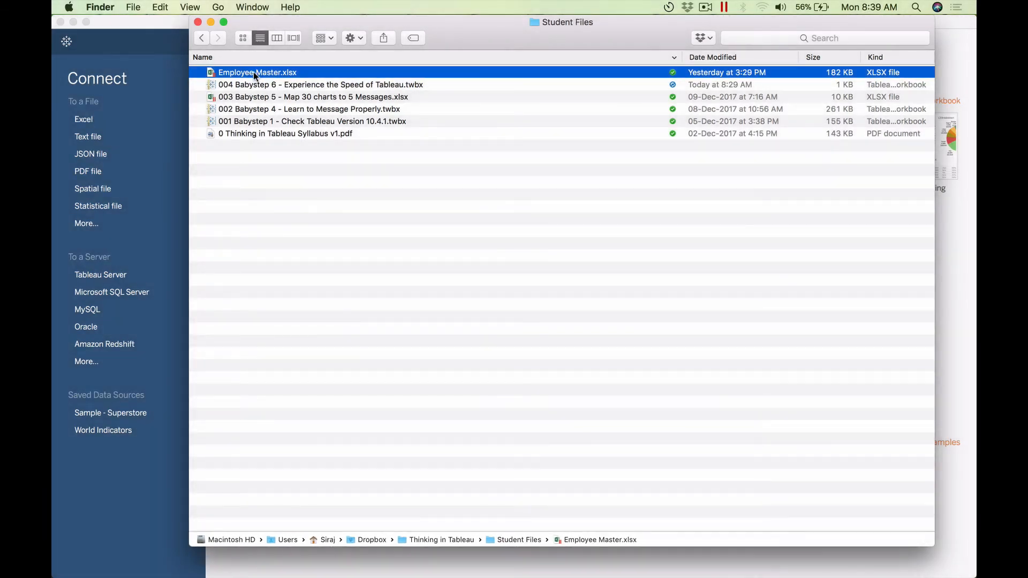
left_click_drag(253, 71, 160, 114)
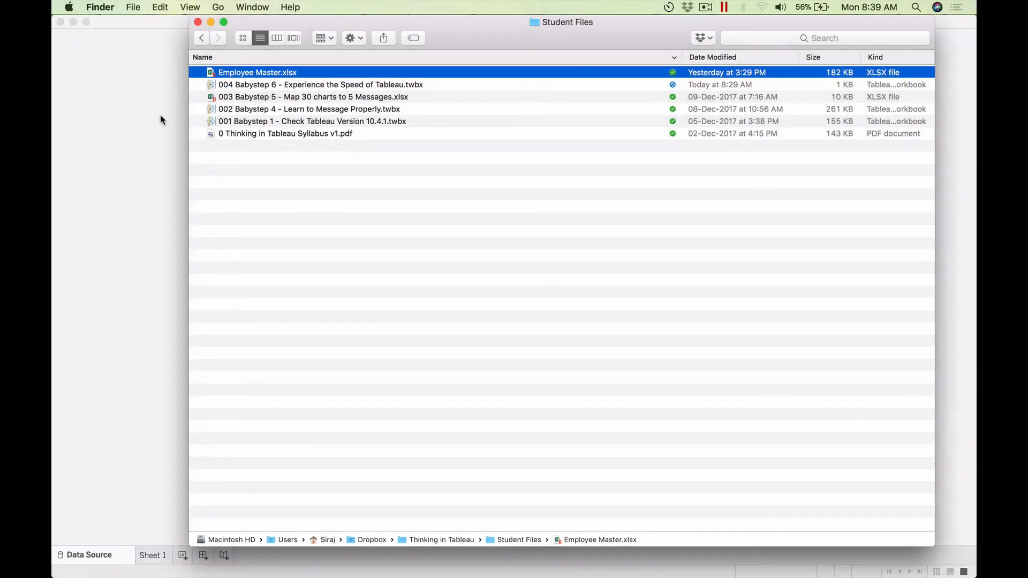
left_click(159, 120)
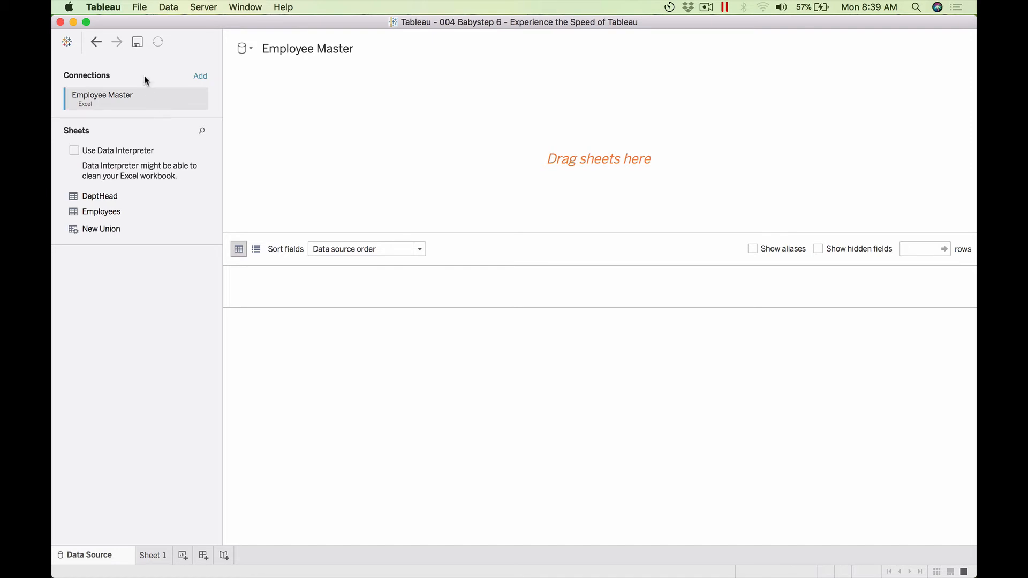
left_click(141, 7)
left_click(168, 7)
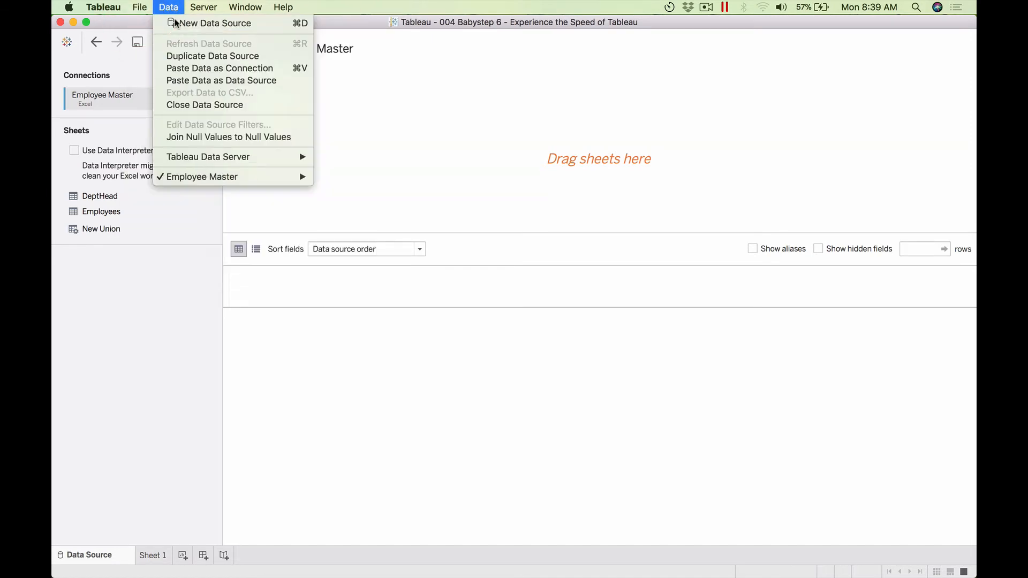
left_click(176, 23)
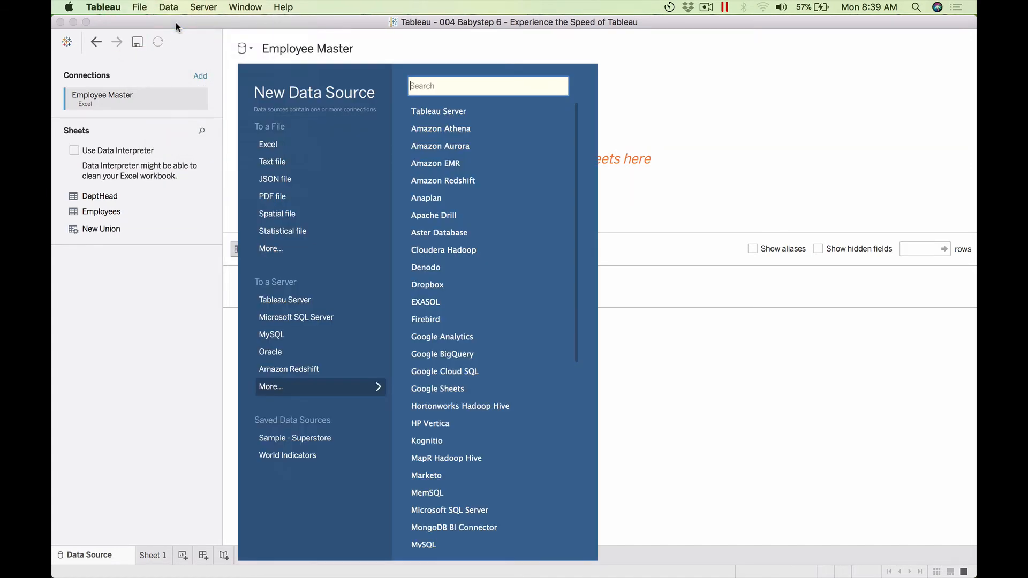
left_click(277, 143)
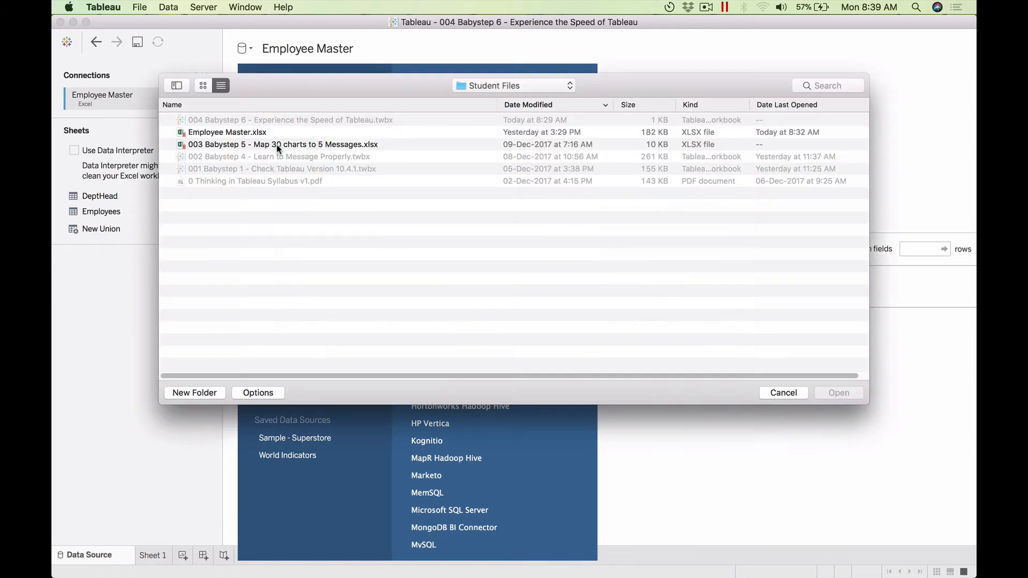
left_click(508, 85)
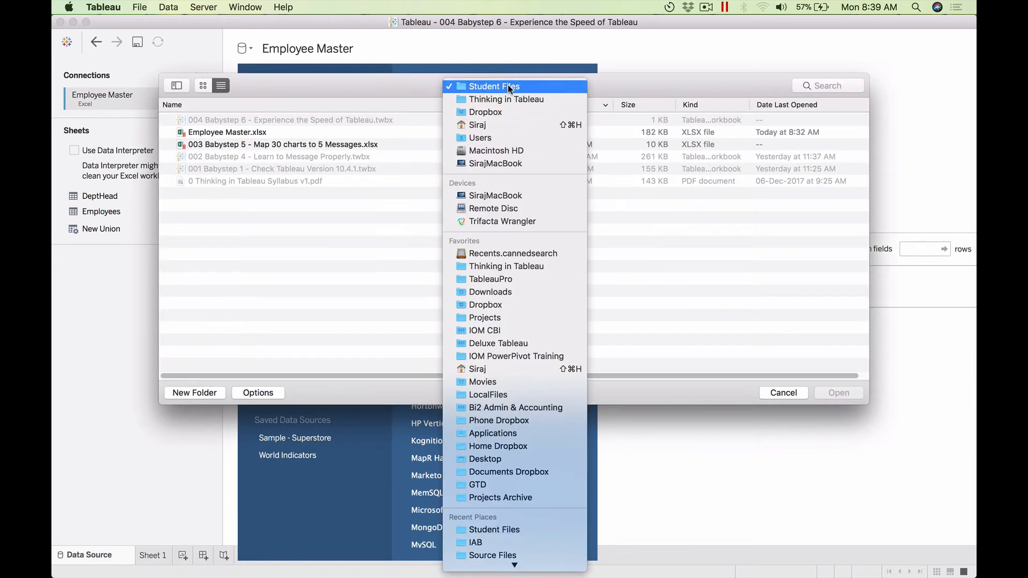
left_click(507, 86)
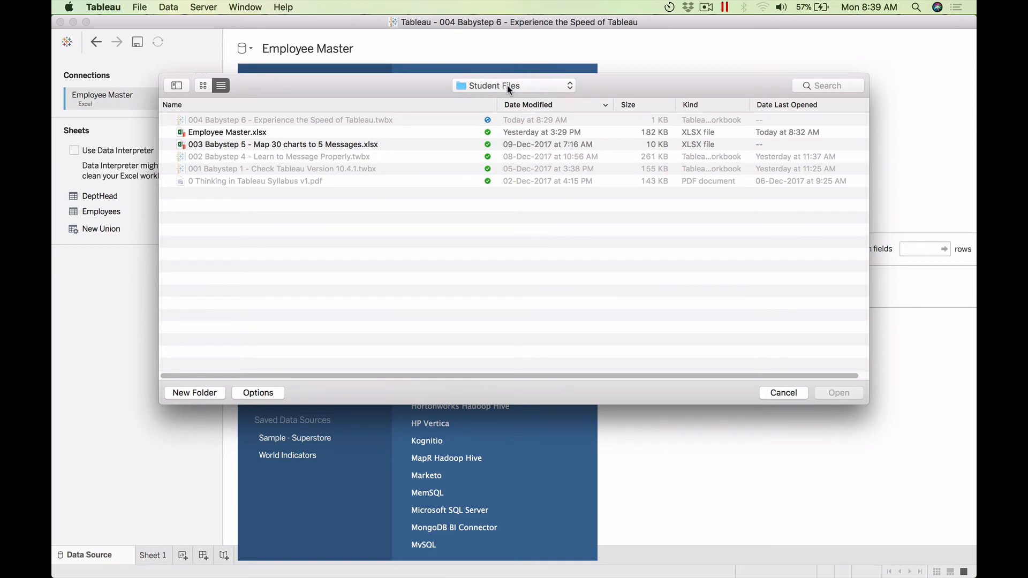
left_click(775, 394)
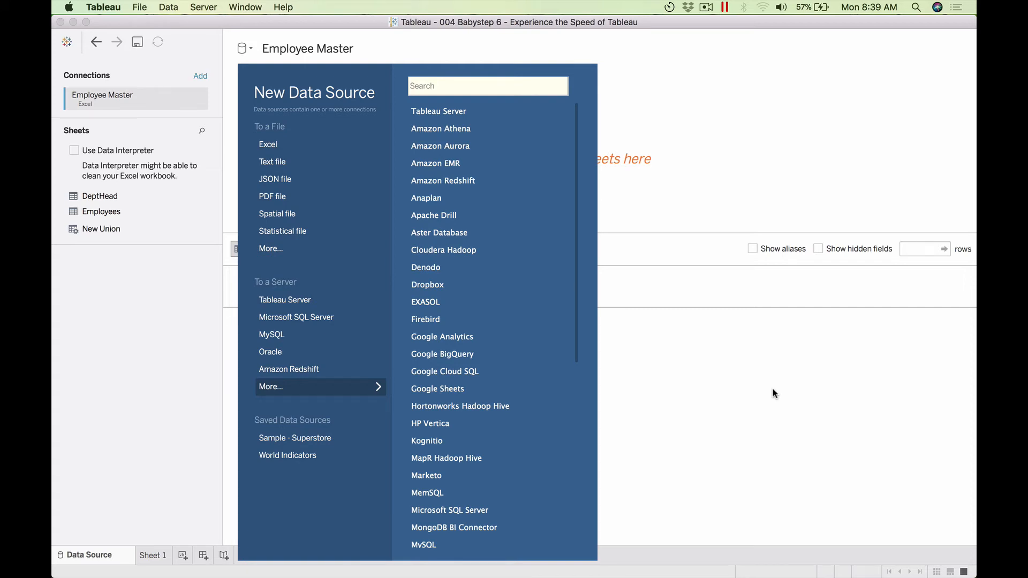
left_click(775, 394)
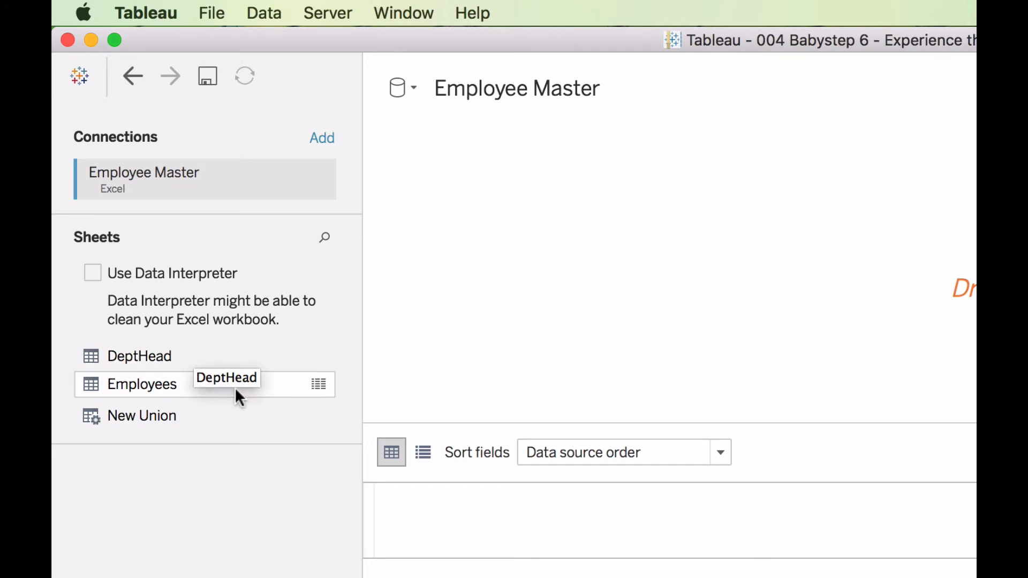
Step: View the data of the Employees sheet in an enlarged preview window, then close the preview
left_click(313, 389)
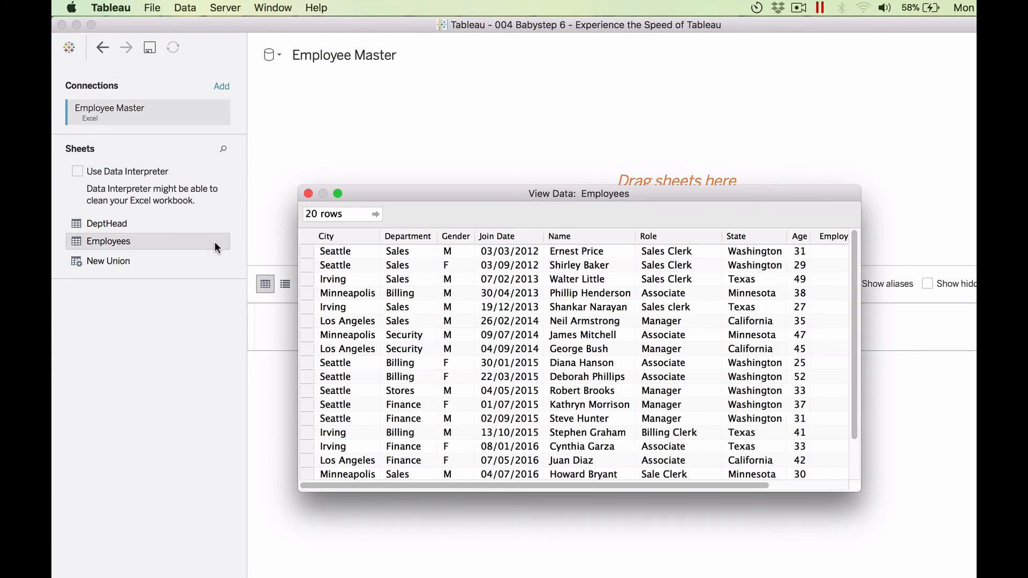
left_click_drag(858, 489, 976, 546)
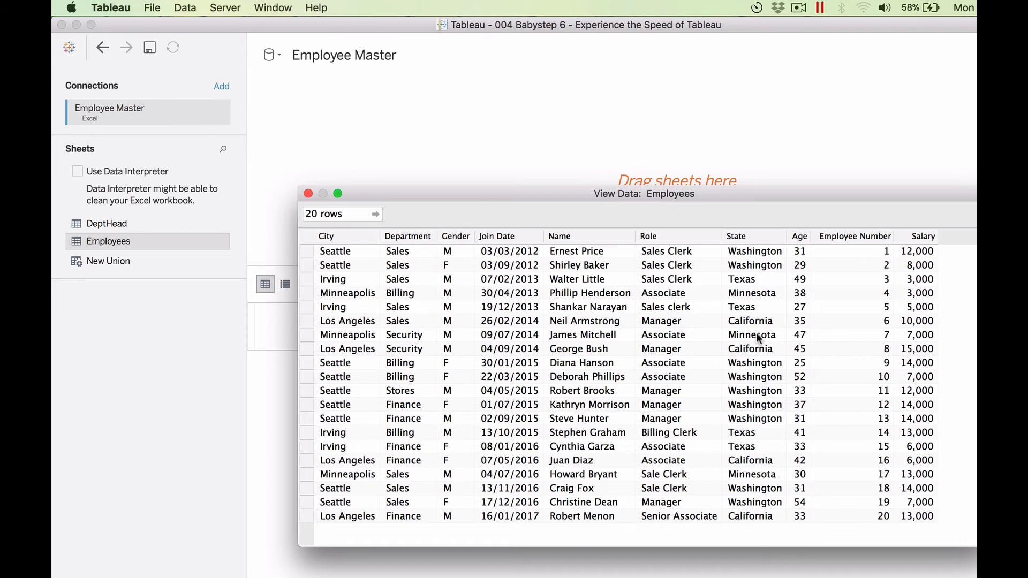
left_click(308, 193)
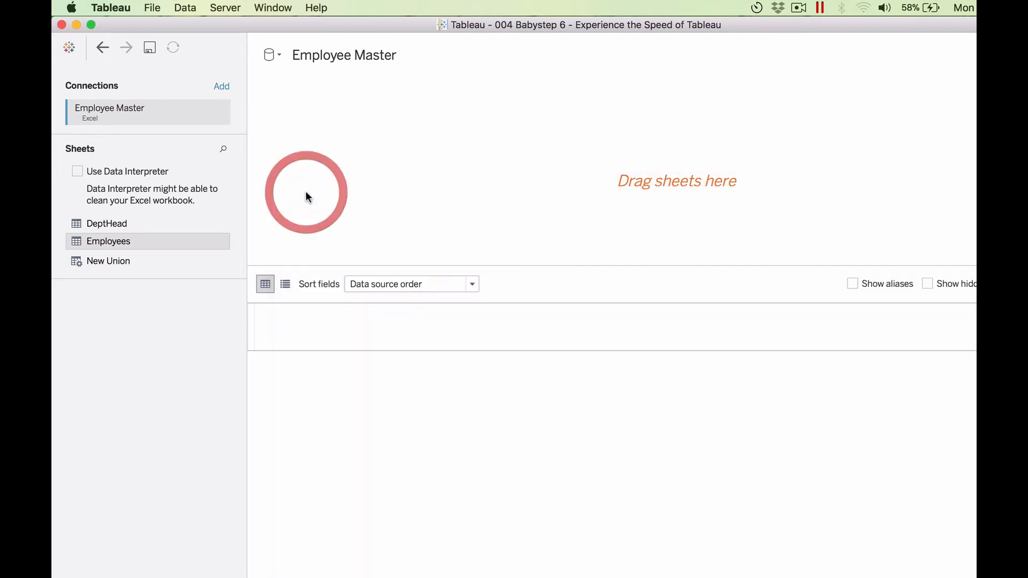
Step: Add the Employees sheet to the data source canvas, undo that, and place the sheet on the canvas again
double_click(134, 241)
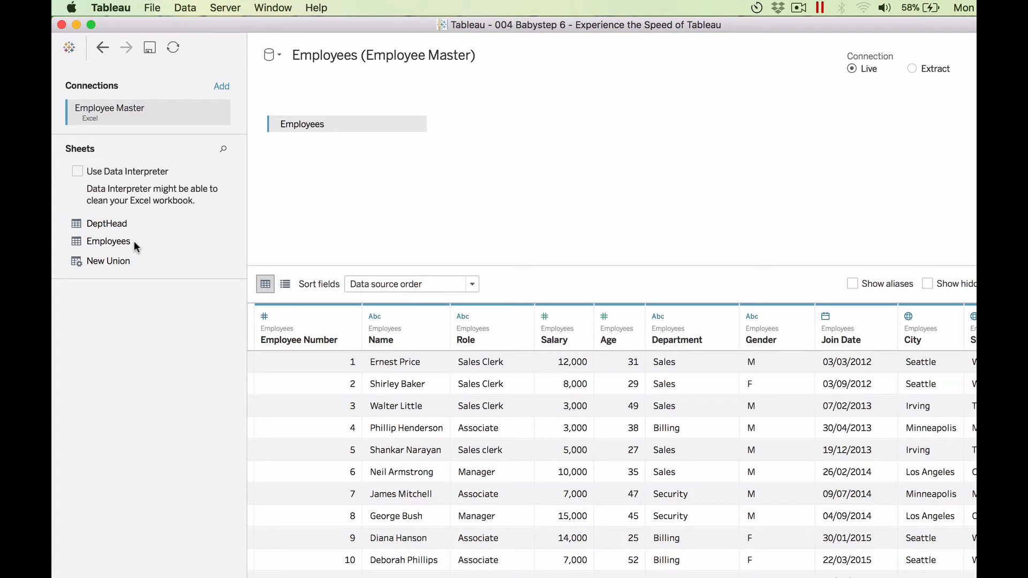
left_click(103, 47)
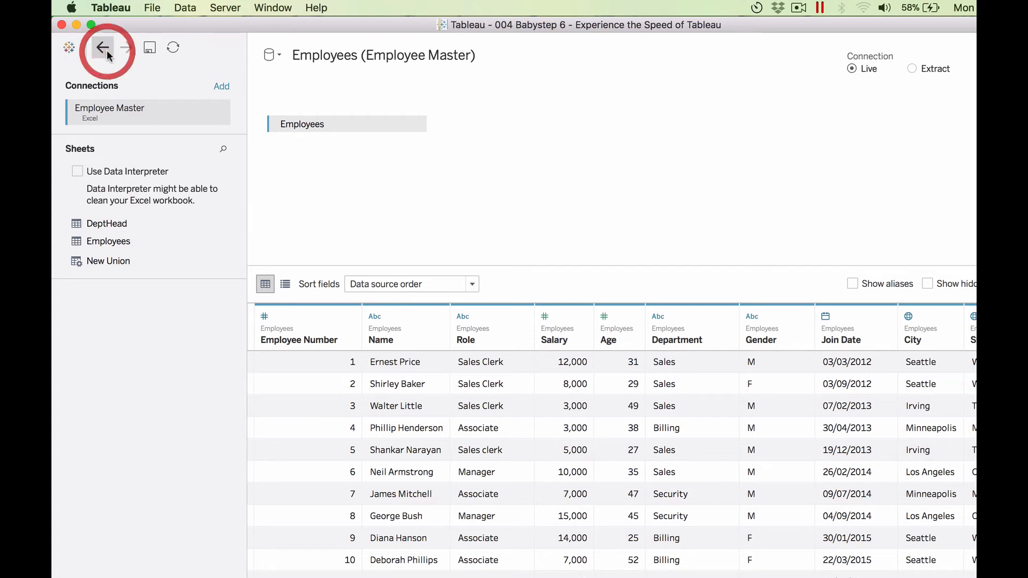
left_click_drag(129, 242, 393, 127)
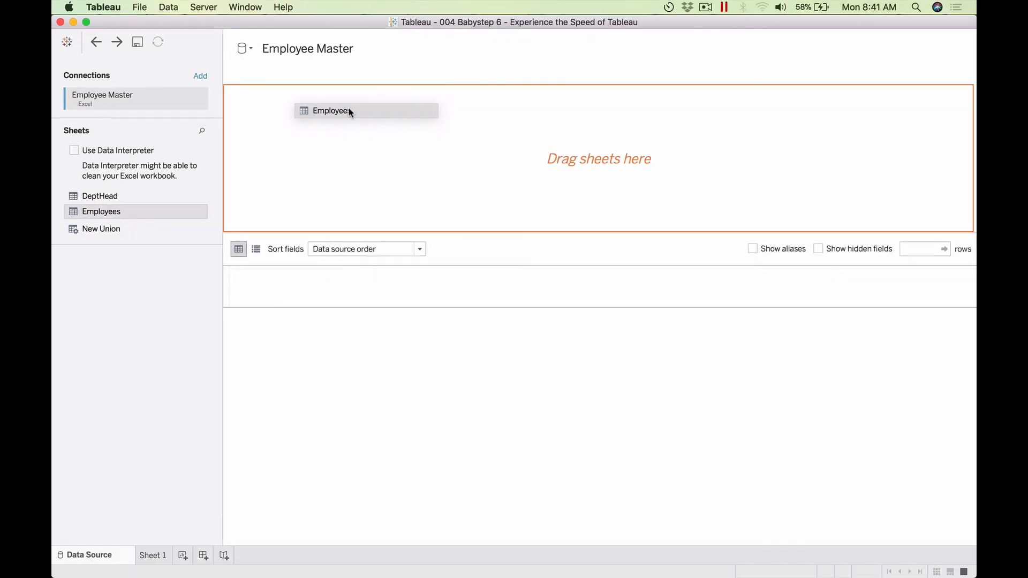
left_click_drag(349, 108, 349, 109)
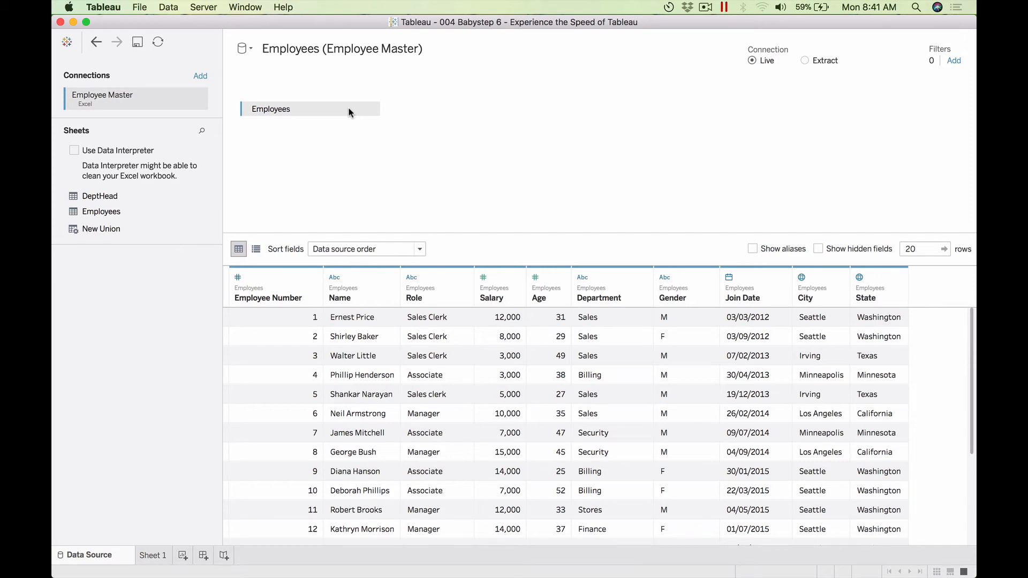
Step: Undo the Employees sheet and the connection, and reconnect by dropping Employee Master.xlsx from Finder onto Tableau
left_click(95, 43)
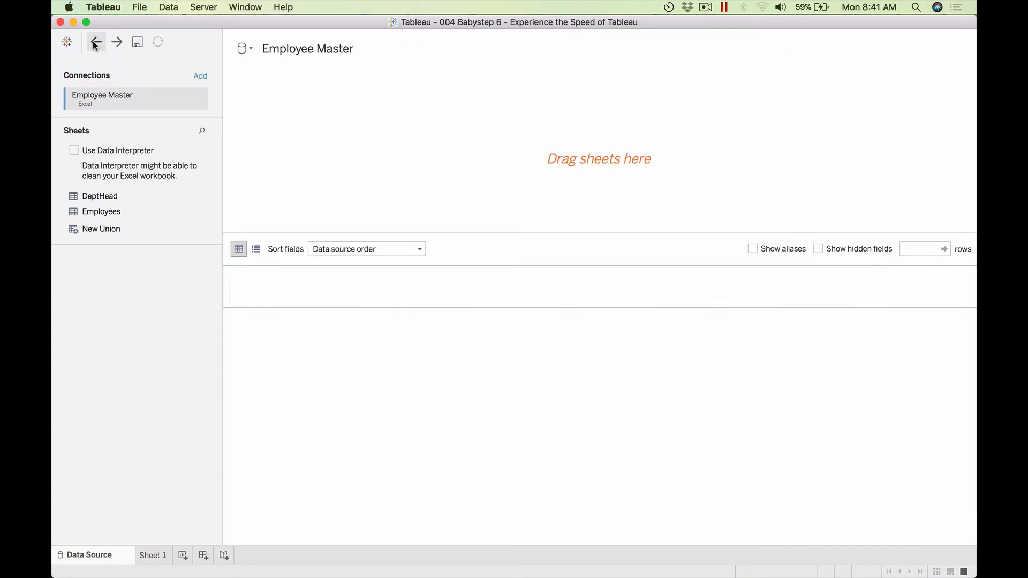
left_click(95, 44)
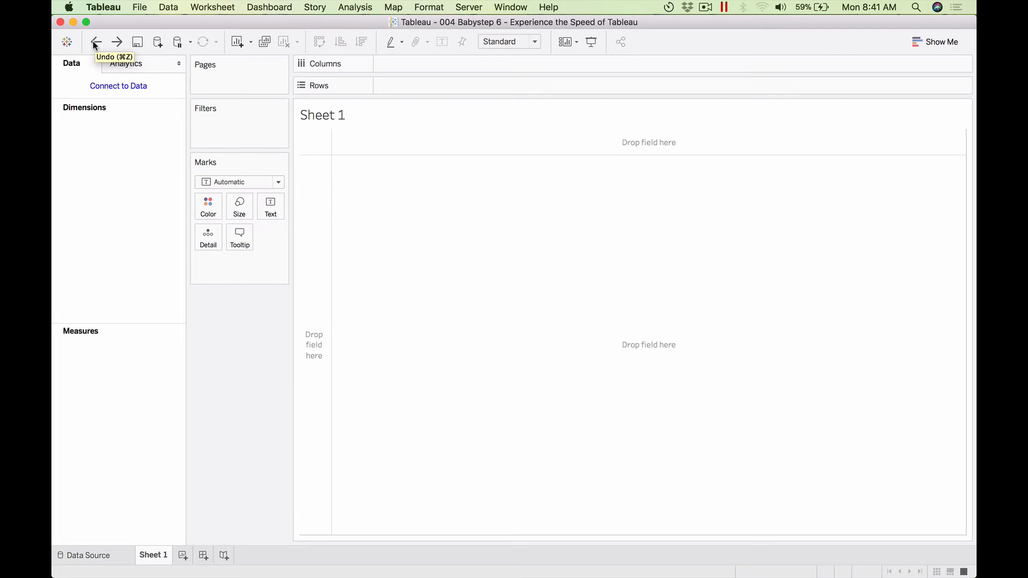
key("super+Tab")
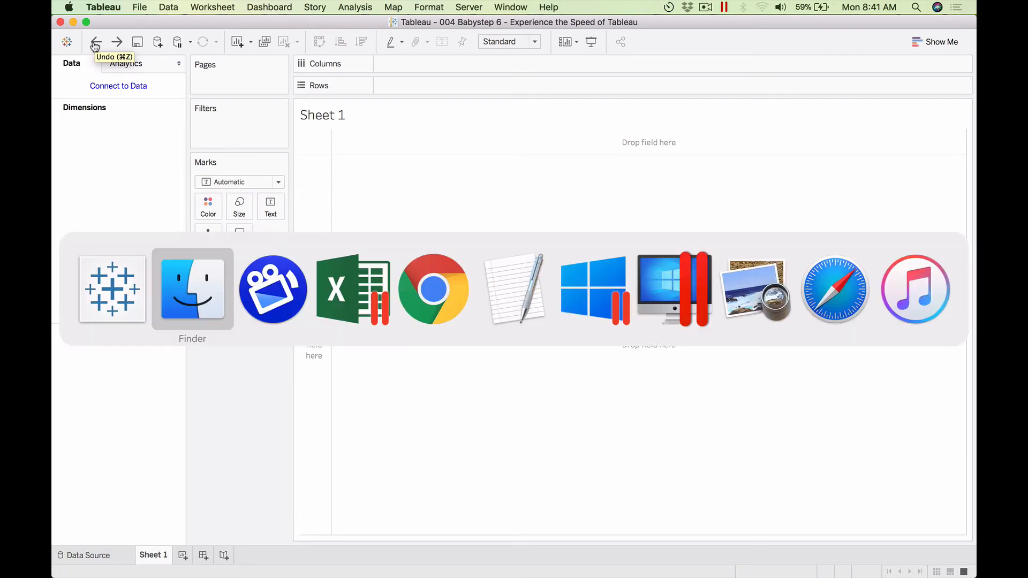
left_click_drag(238, 70, 162, 140)
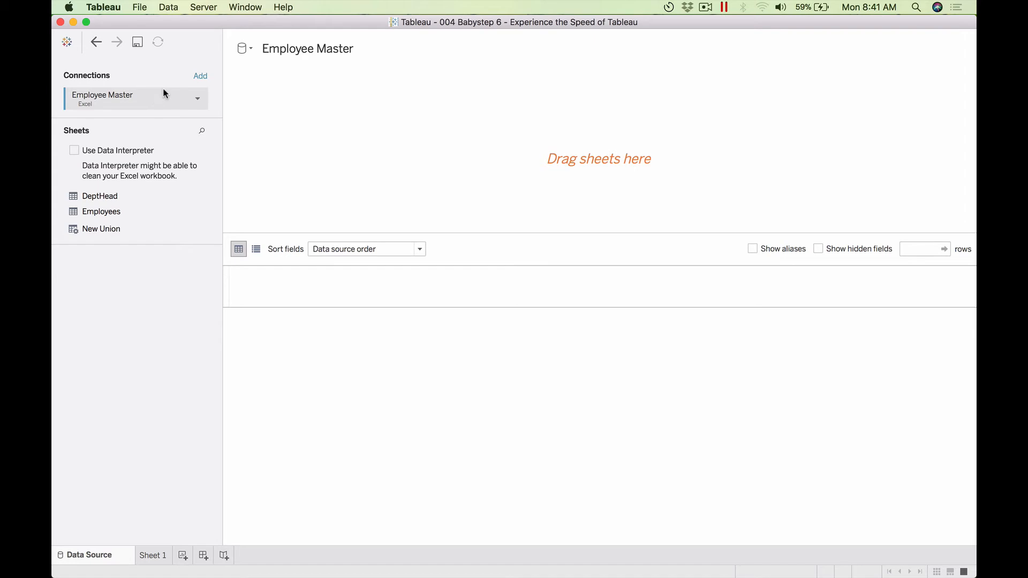
Step: Open the data source's name for editing and leave it without entering a new name
left_click(308, 49)
double_click(310, 49)
left_click(394, 84)
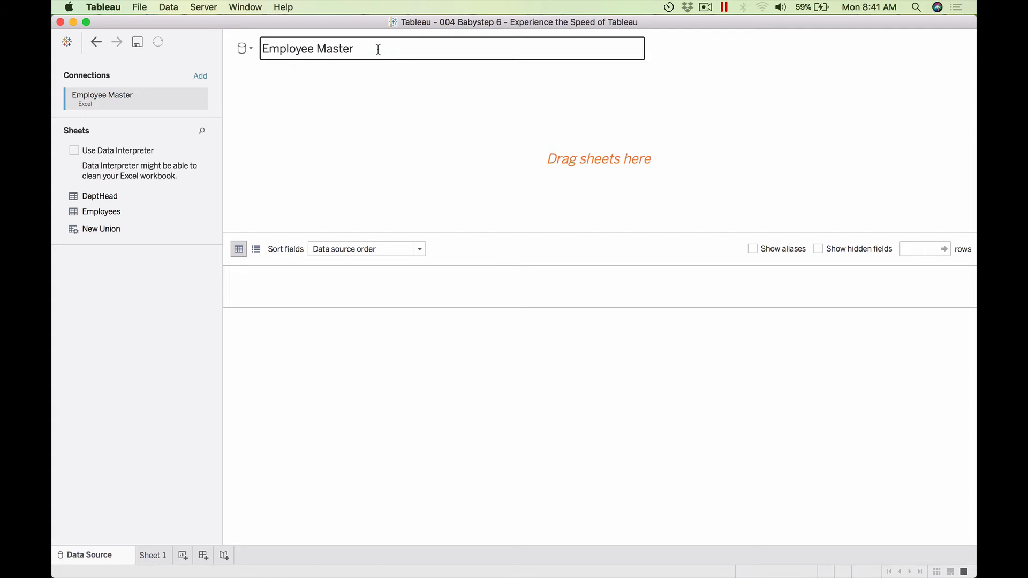
key("Return")
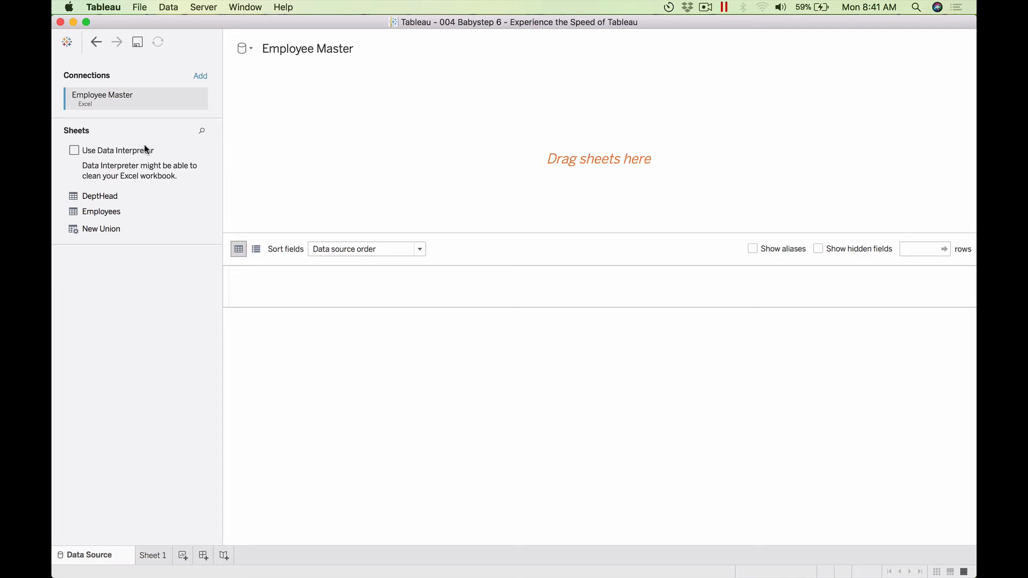
Step: Add the Employees sheet to the data source and open the data source's name to examine its parts
double_click(115, 213)
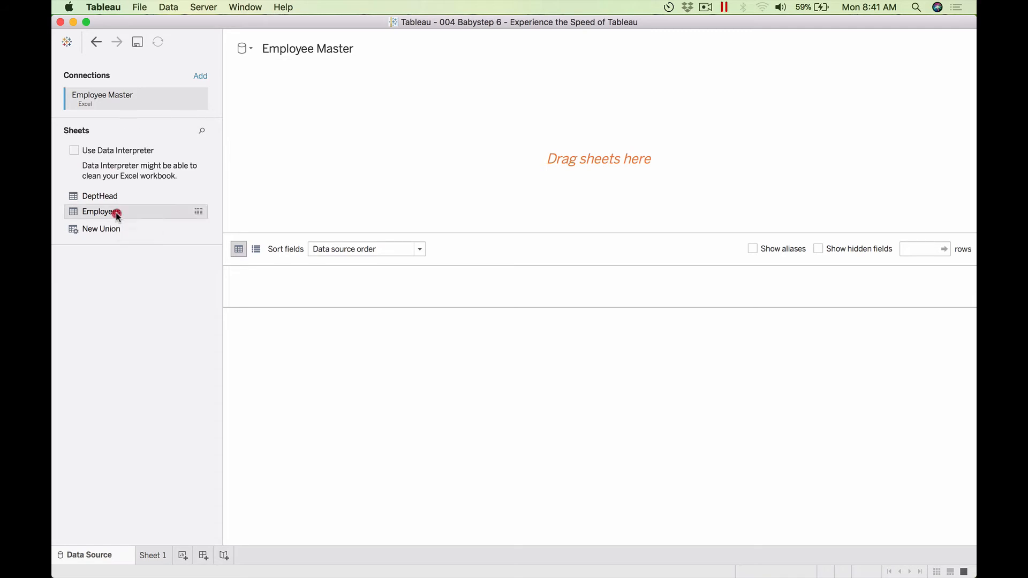
left_click(304, 48)
left_click(285, 48)
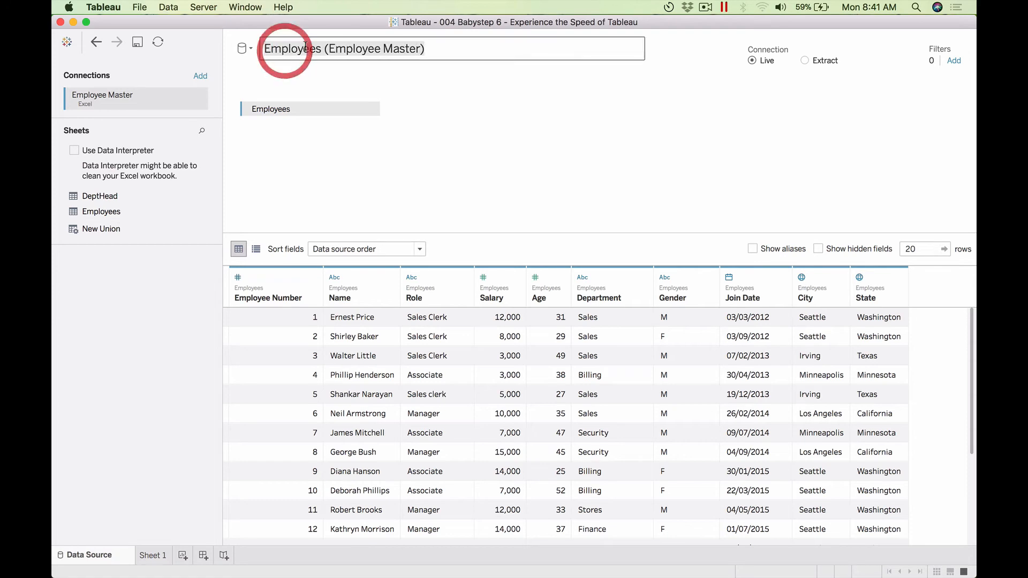
left_click(328, 49)
left_click_drag(421, 49, 330, 51)
left_click(303, 49)
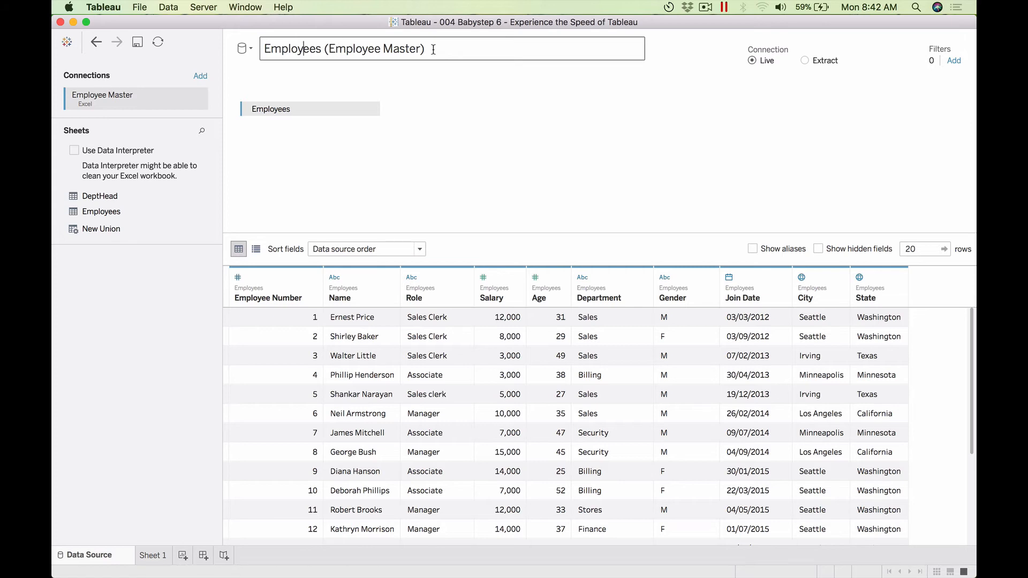
Step: Undo the addition of the Employees sheet and add the DeptHead sheet to the data source instead
left_click(95, 42)
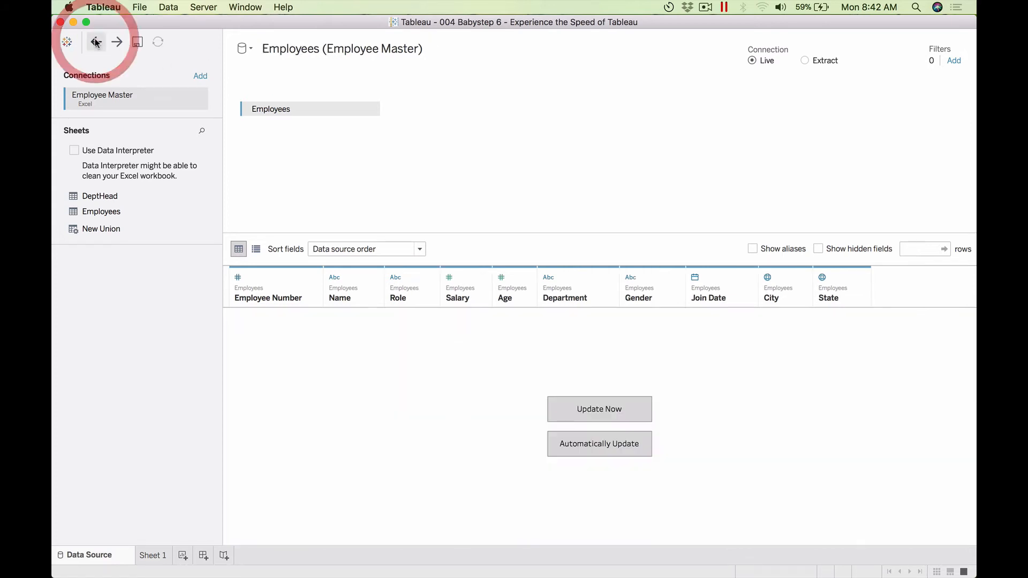
left_click(96, 44)
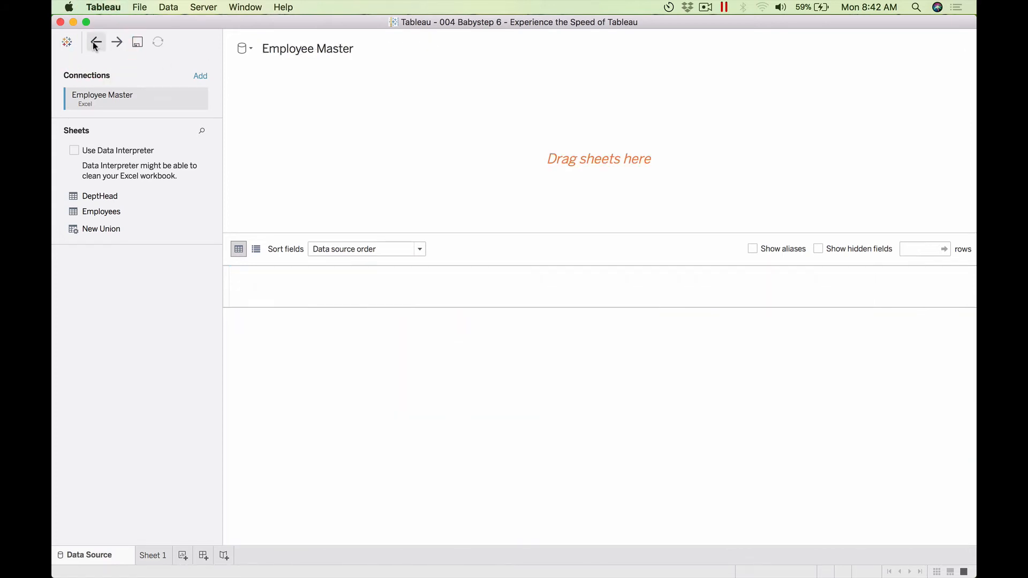
double_click(105, 195)
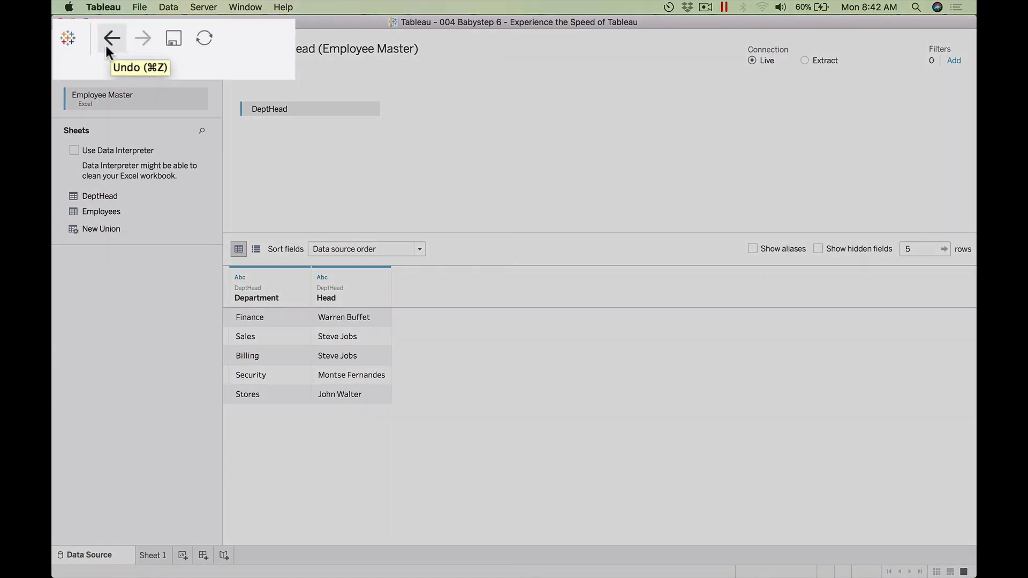
Step: Try undo and redo on the DeptHead sheet's addition, leave it undone, and add the Employees sheet to the data source instead
left_click(94, 49)
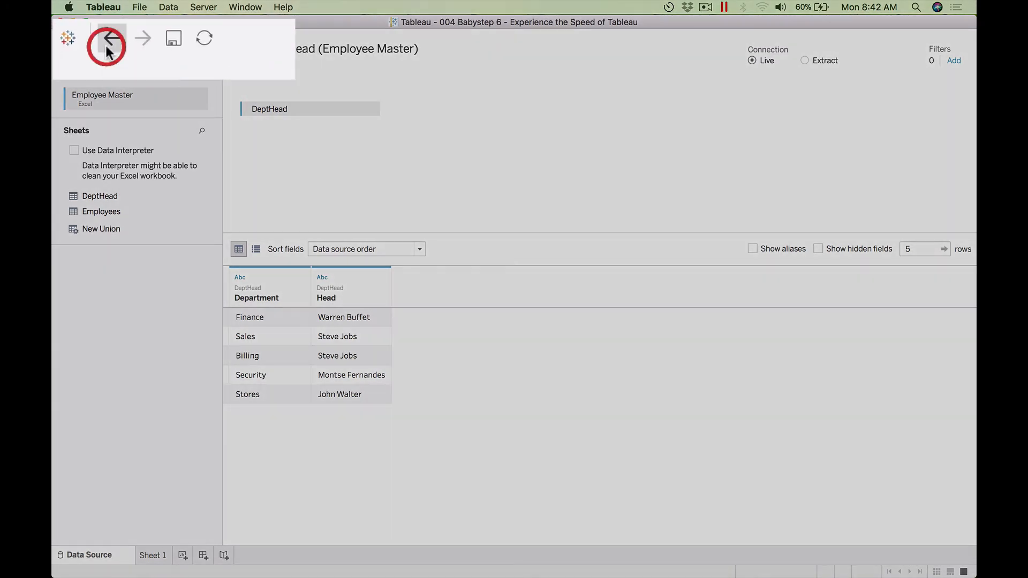
left_click(107, 41)
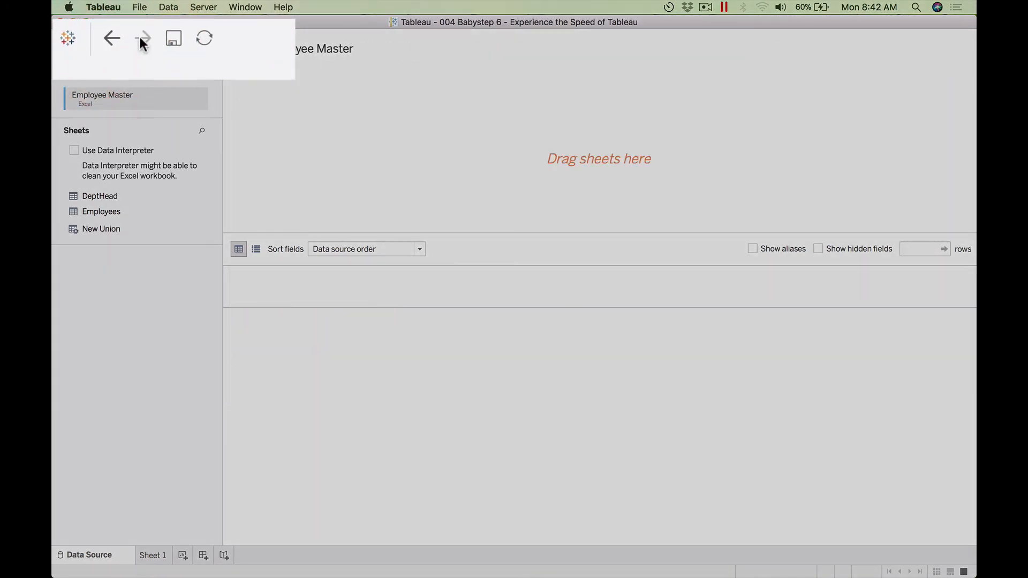
left_click(116, 43)
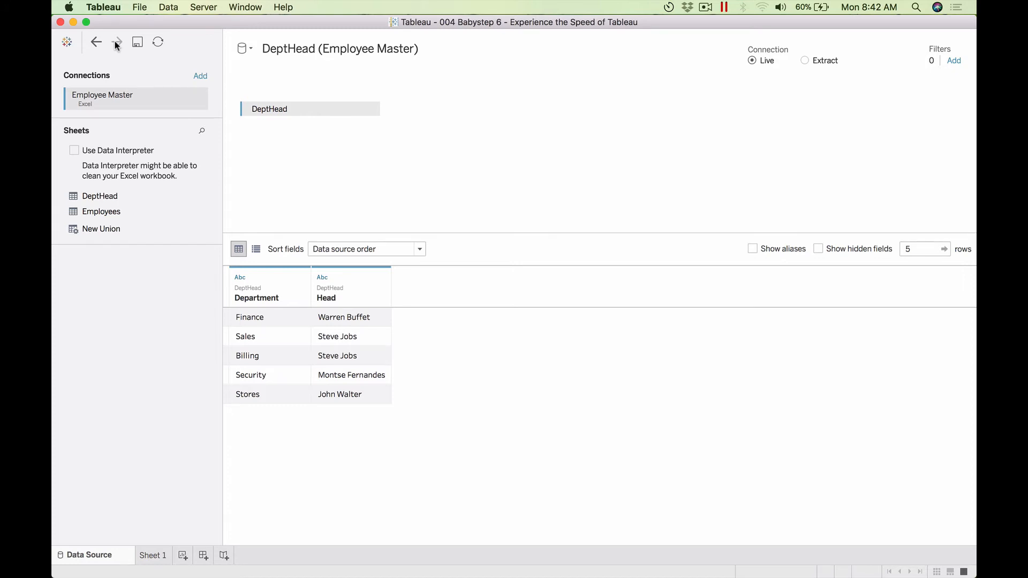
left_click(97, 43)
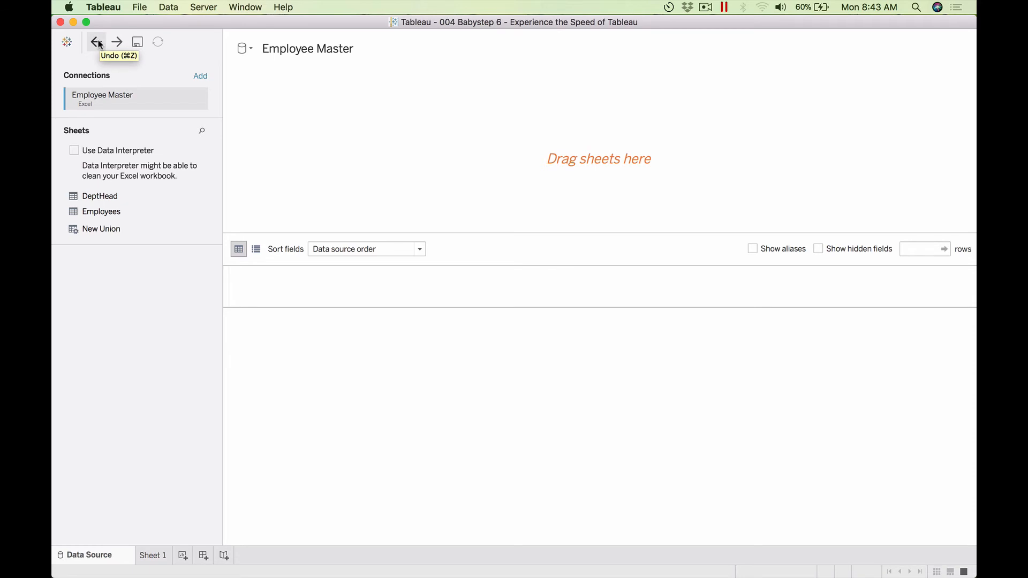
double_click(100, 212)
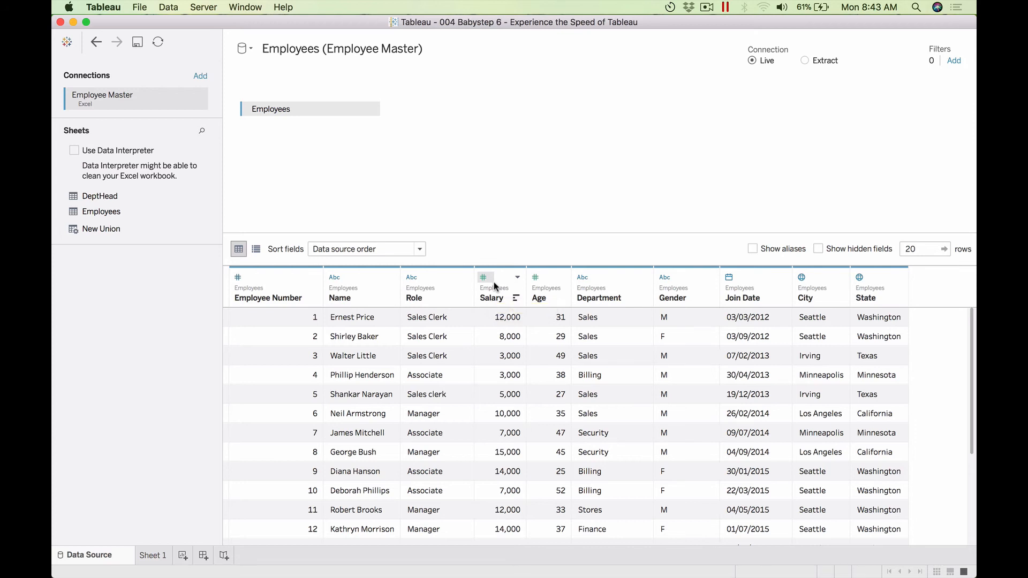
Step: Open the Sheet 1 worksheet and widen the Data pane to fit the data source's full name
left_click(154, 556)
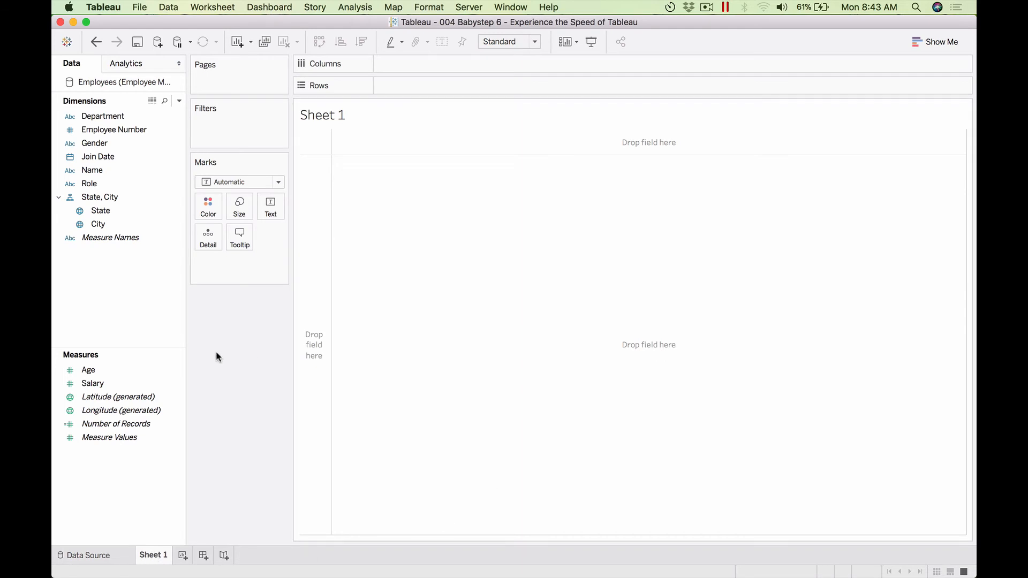
left_click_drag(181, 342, 211, 340)
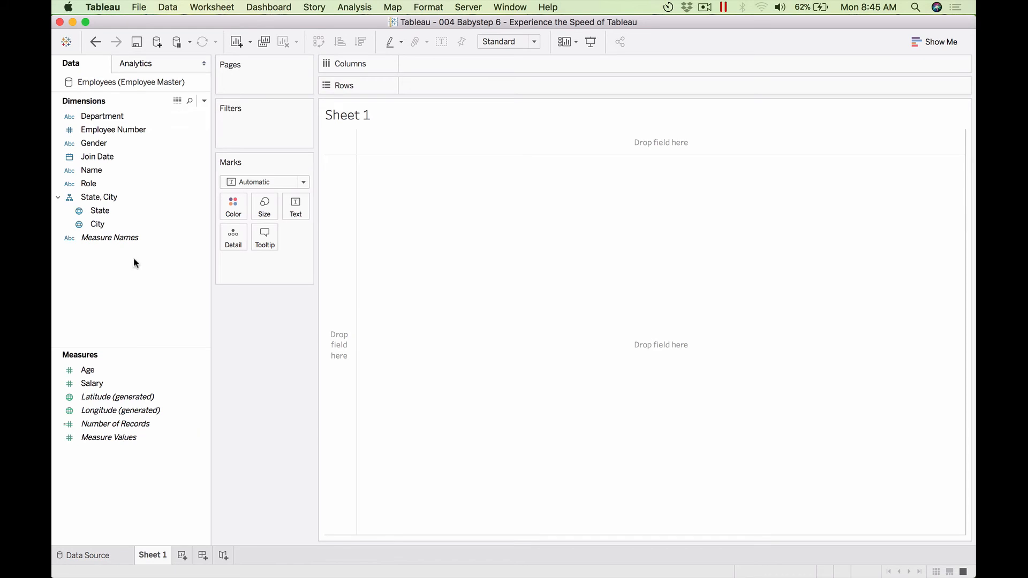
Step: Compare the fields listed in Sheet 1 with the column order on the Data Source page and return to Sheet 1
left_click(166, 132)
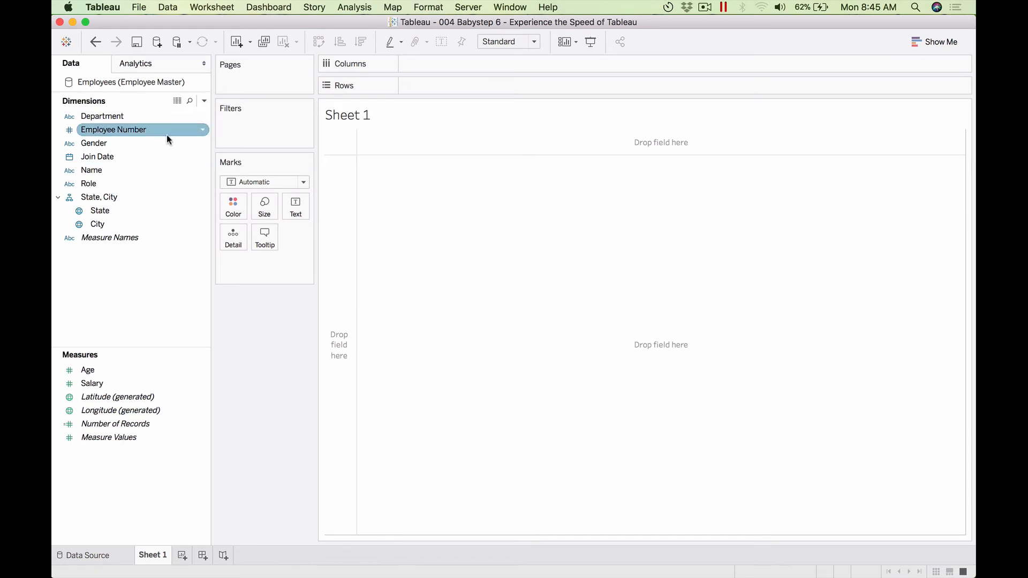
left_click(106, 551)
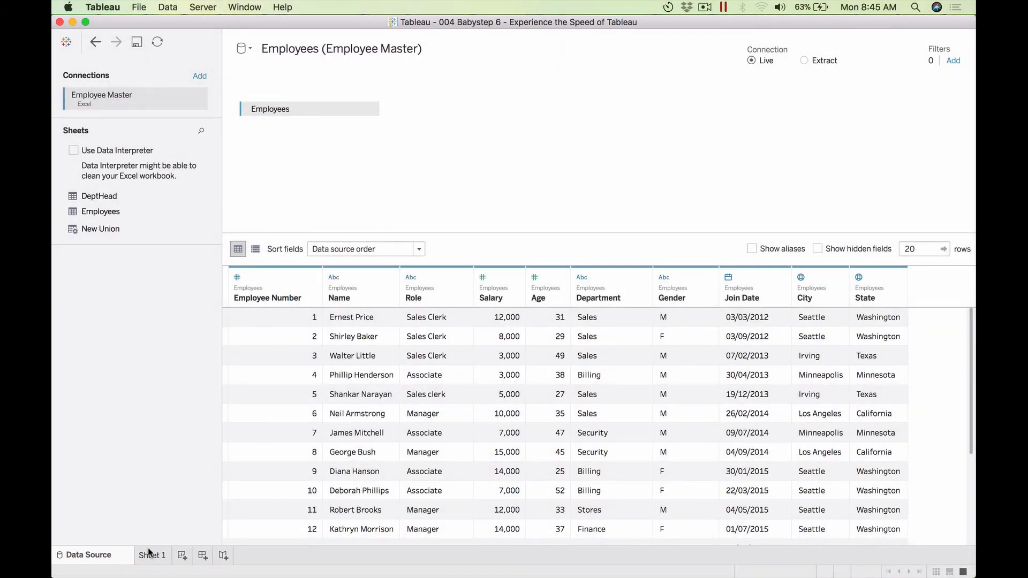
left_click(149, 553)
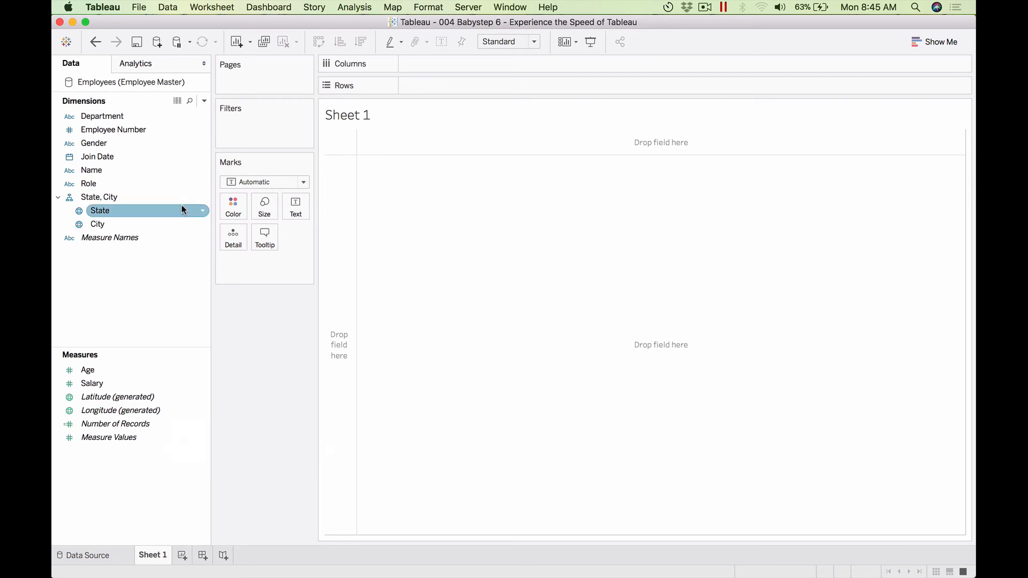
Step: Switch to the Employee Master workbook in Excel and examine the Employees column headers from Employee Number to State
key("super+Tab")
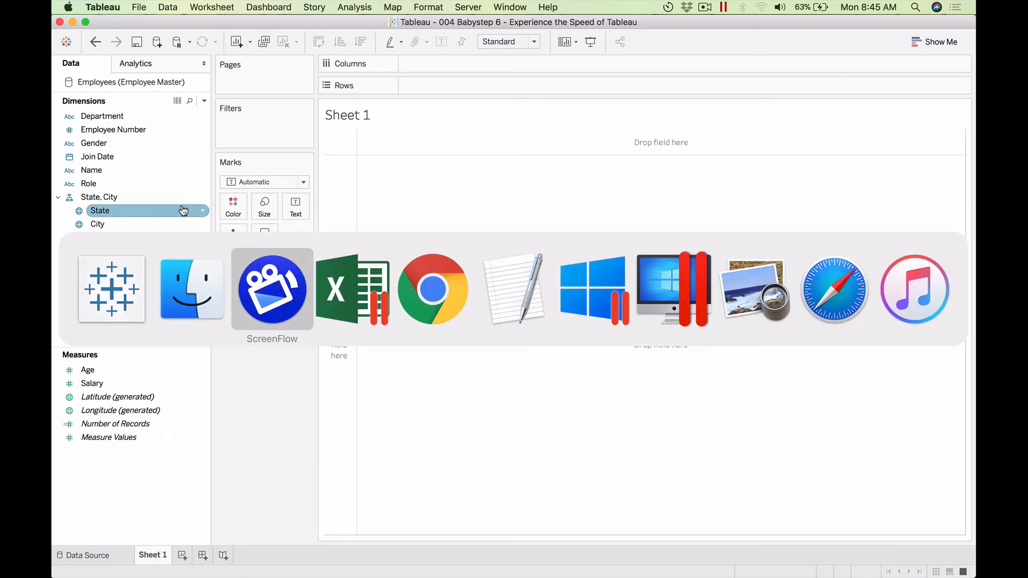
key("super+Tab")
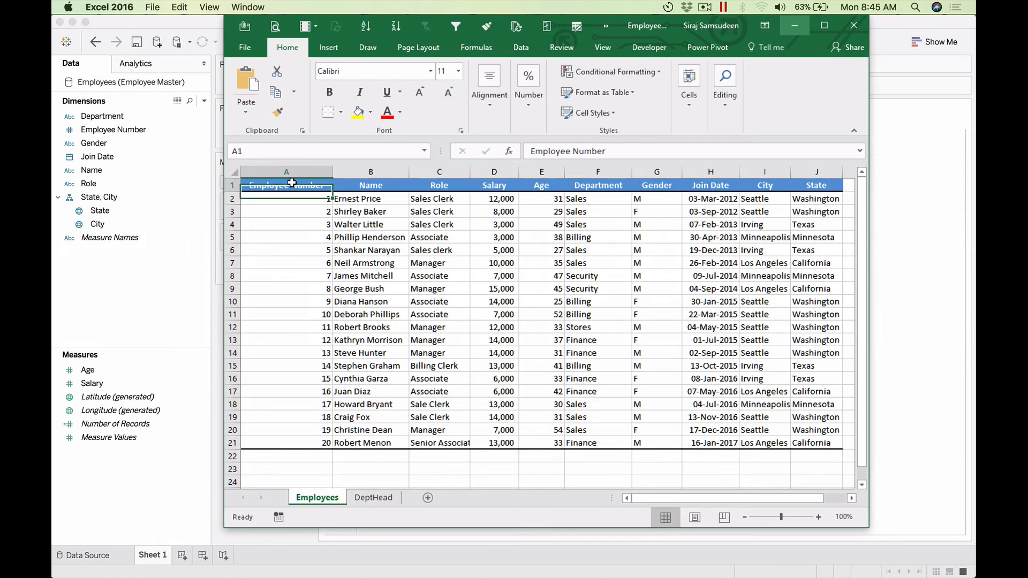
left_click(291, 182)
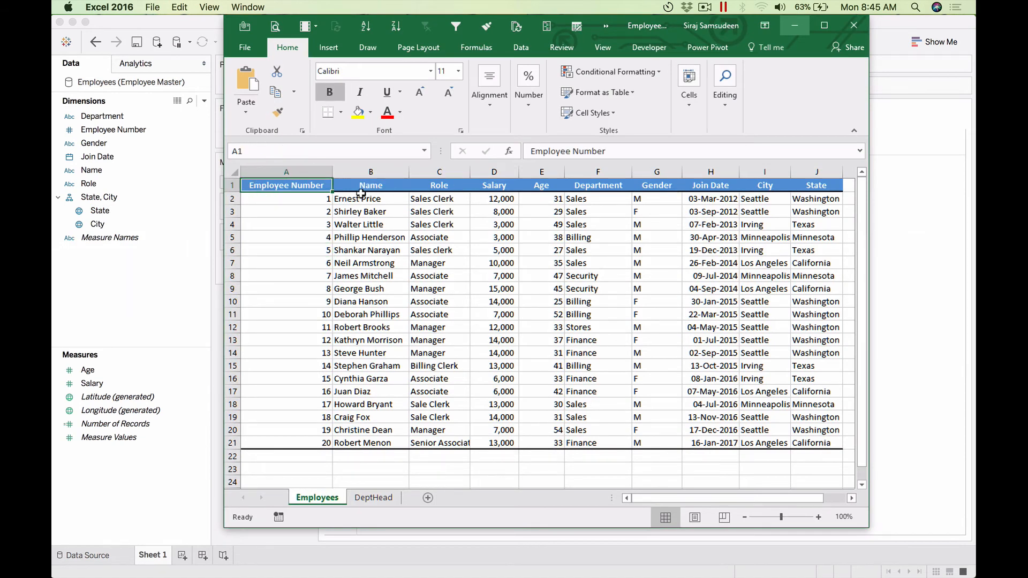
left_click_drag(257, 185, 725, 185)
left_click(725, 186)
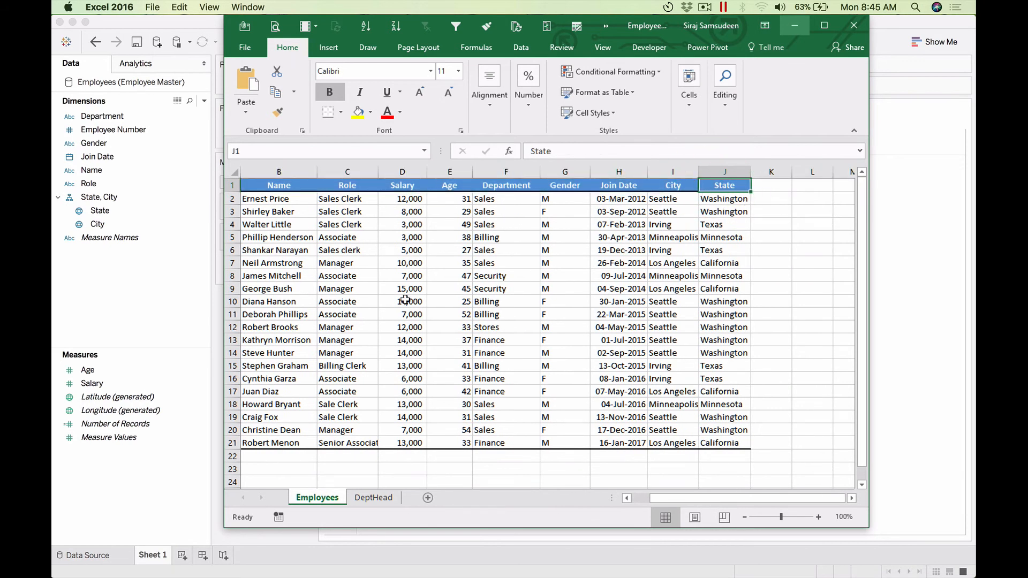
left_click(638, 499)
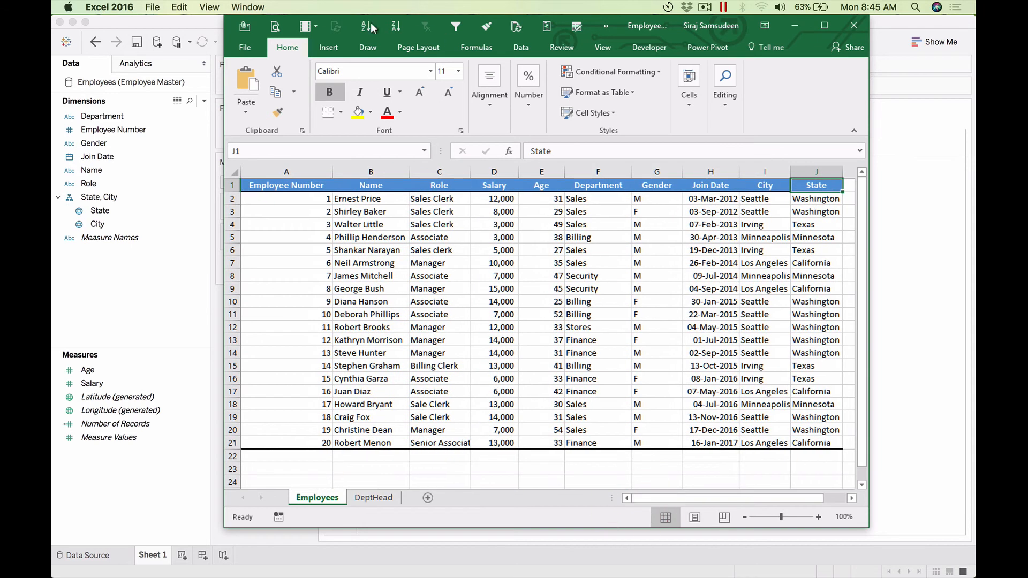
Step: Insert a PivotTable based on the Employees data on a new worksheet
left_click(356, 185)
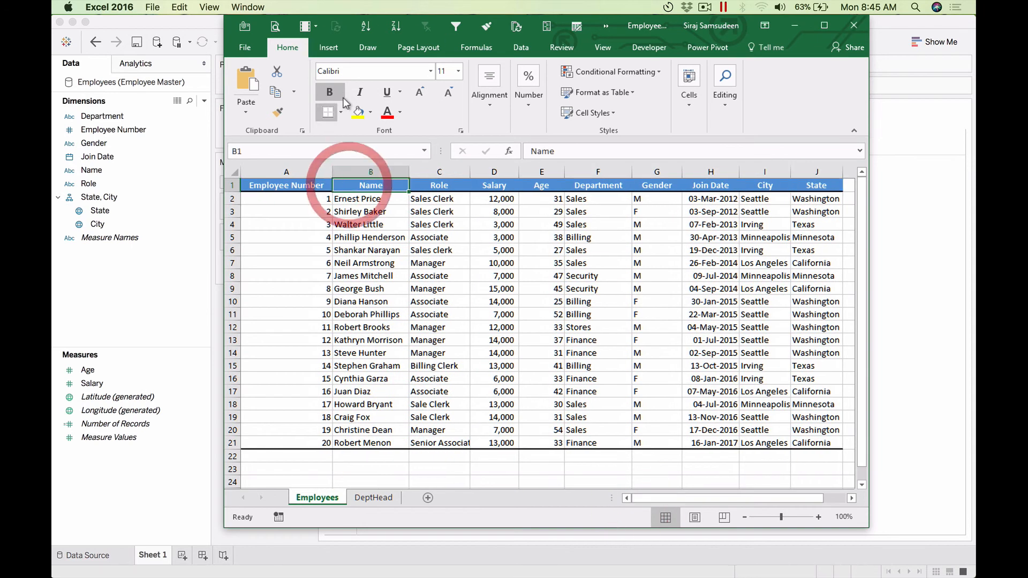
left_click(329, 48)
left_click(242, 86)
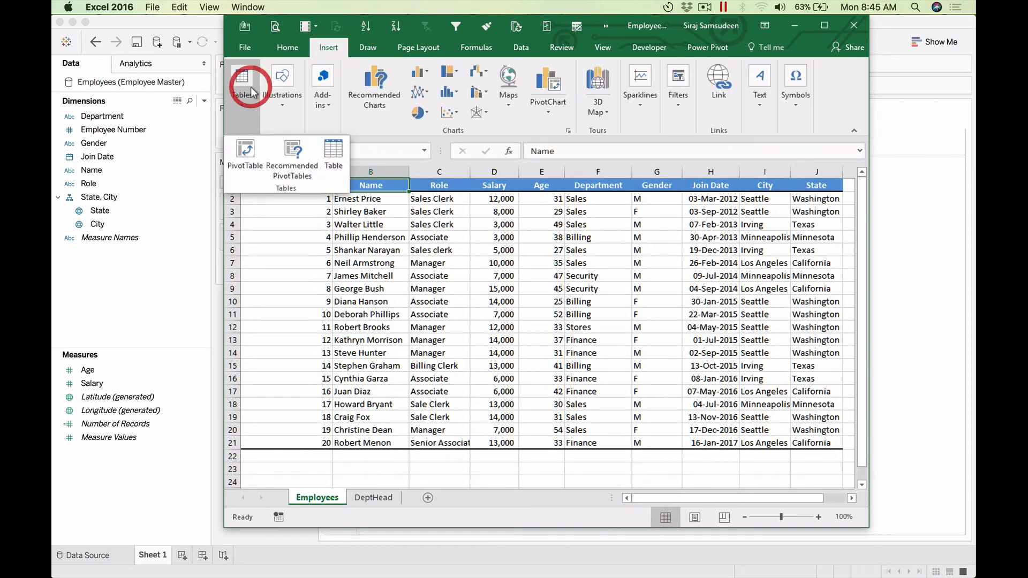
left_click(247, 160)
left_click(514, 313)
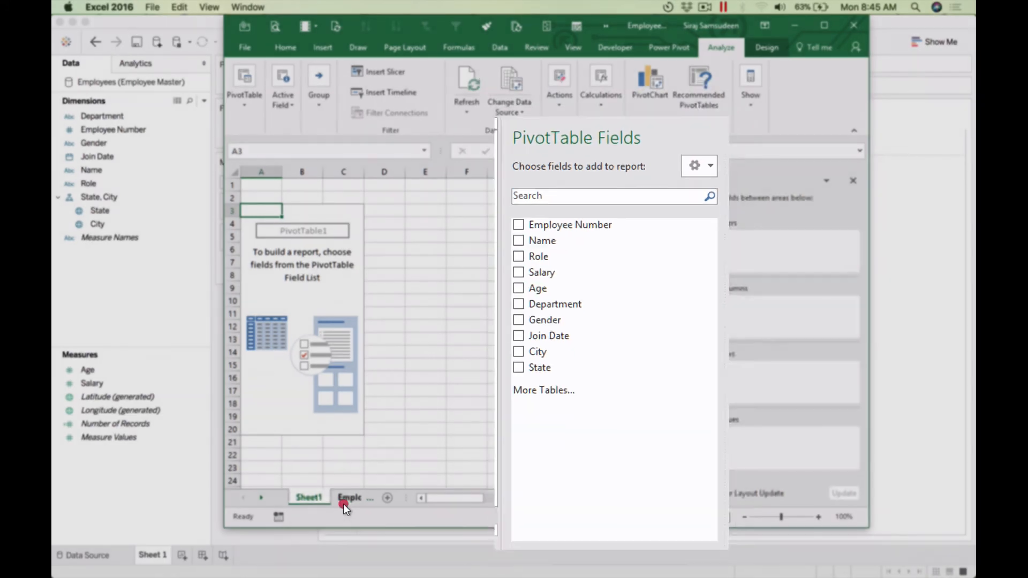
left_click(345, 498)
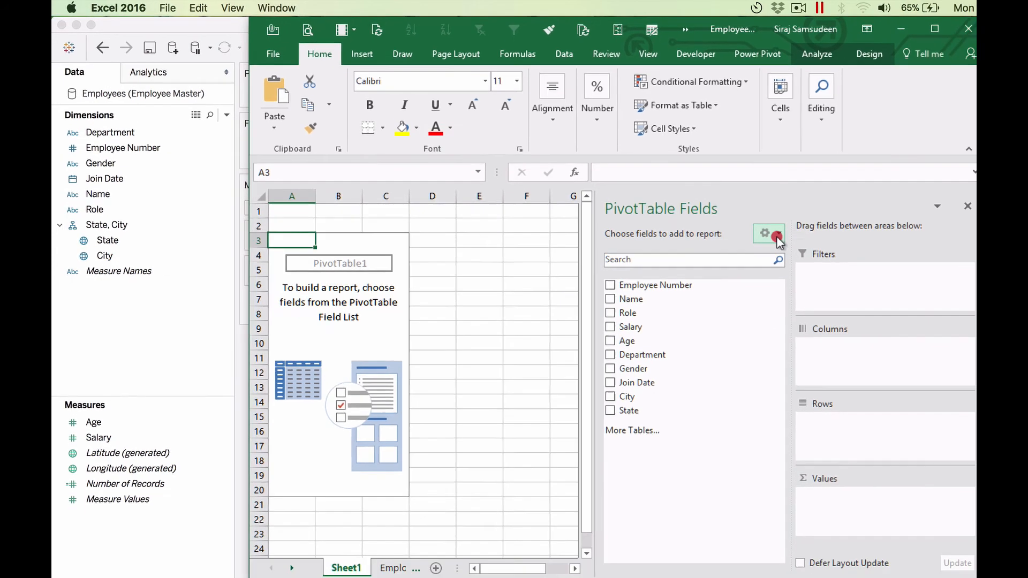
Step: Sort the PivotTable field list A to Z, switch it to data source order, and set it to A to Z again
left_click(819, 246)
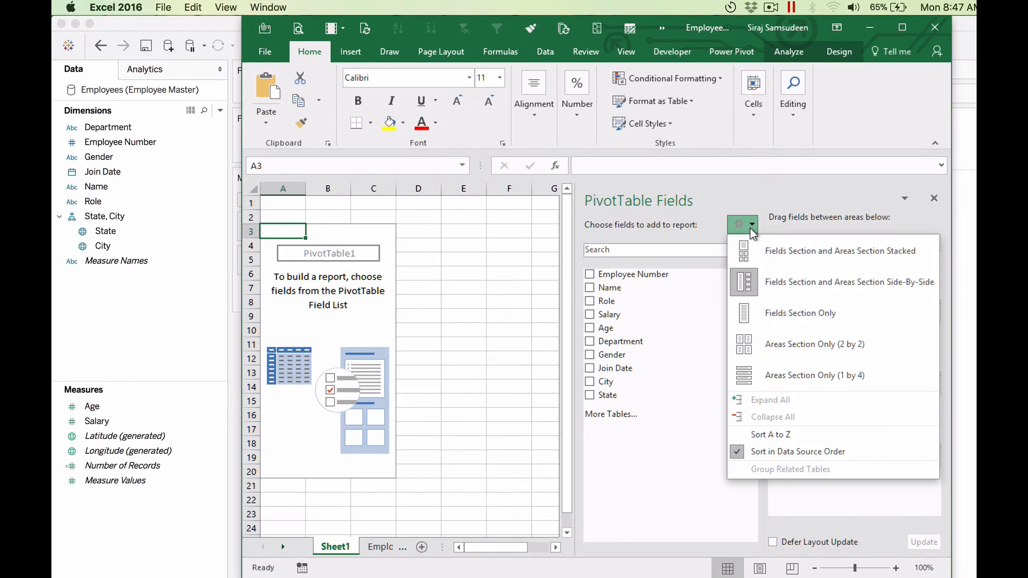
left_click(781, 435)
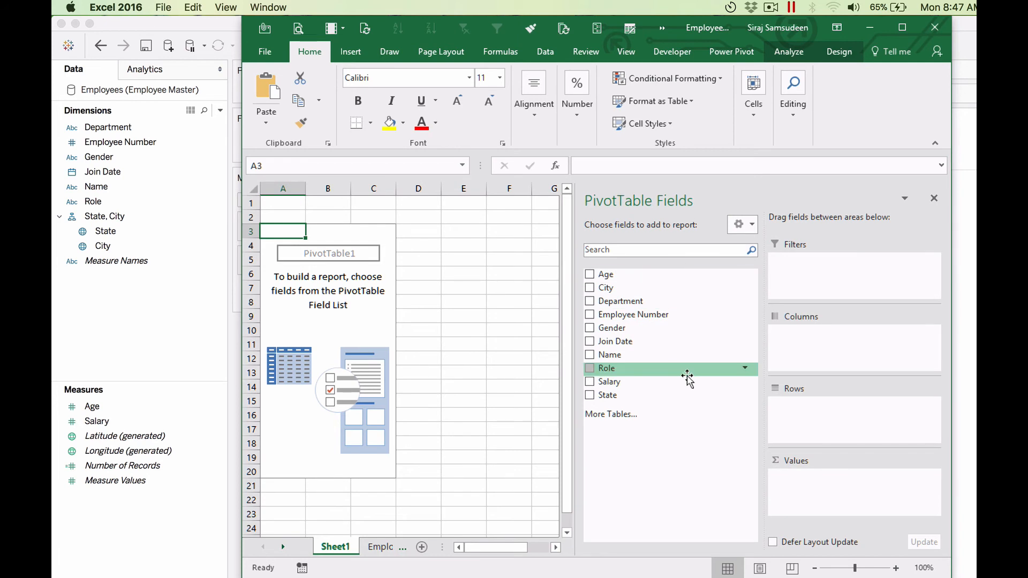
left_click(751, 228)
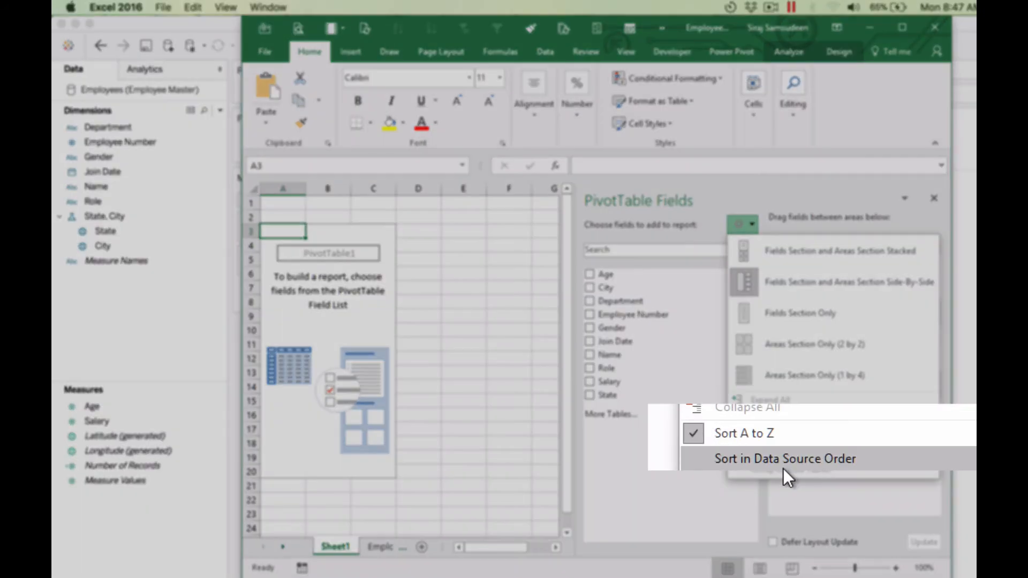
left_click(795, 453)
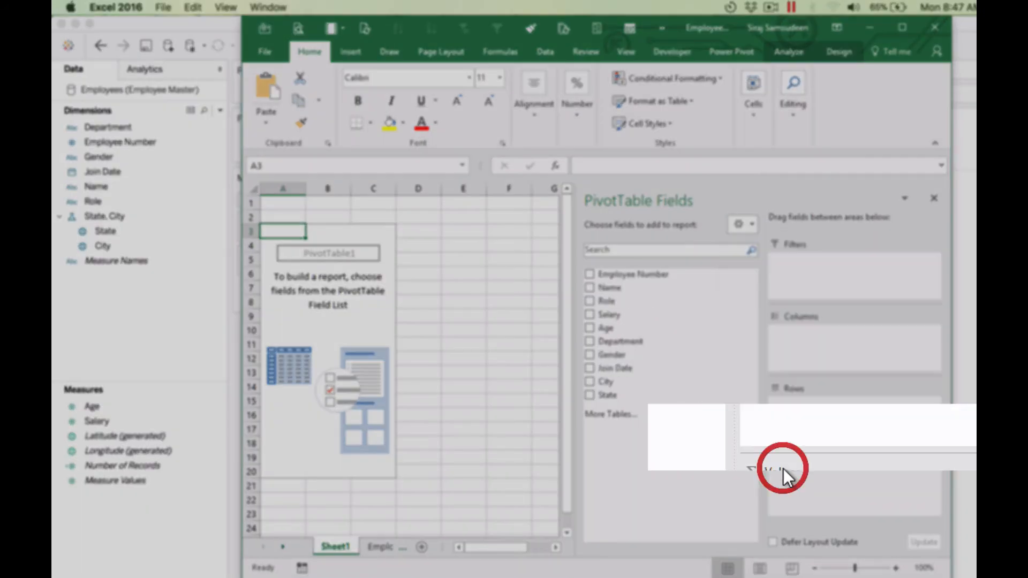
left_click(750, 232)
left_click(773, 433)
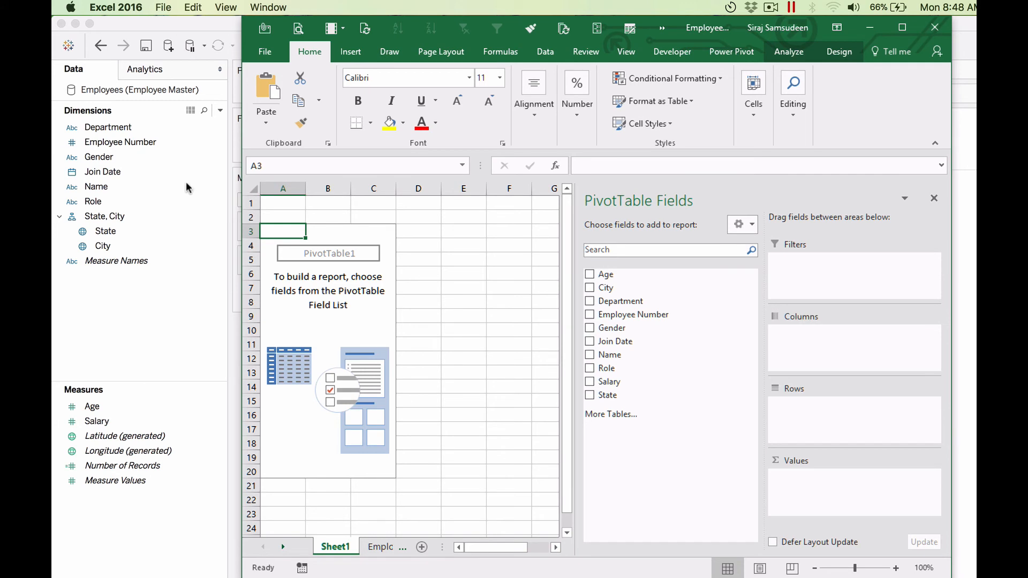
Step: Switch back to Tableau and build a bar chart of Salary by Department in Sheet 1
left_click(173, 278)
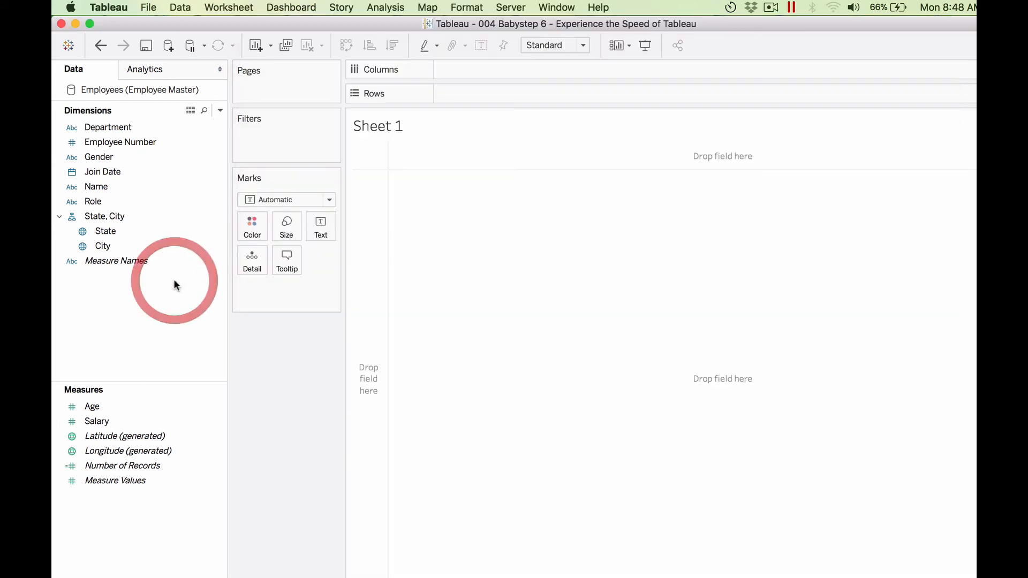
left_click(128, 420)
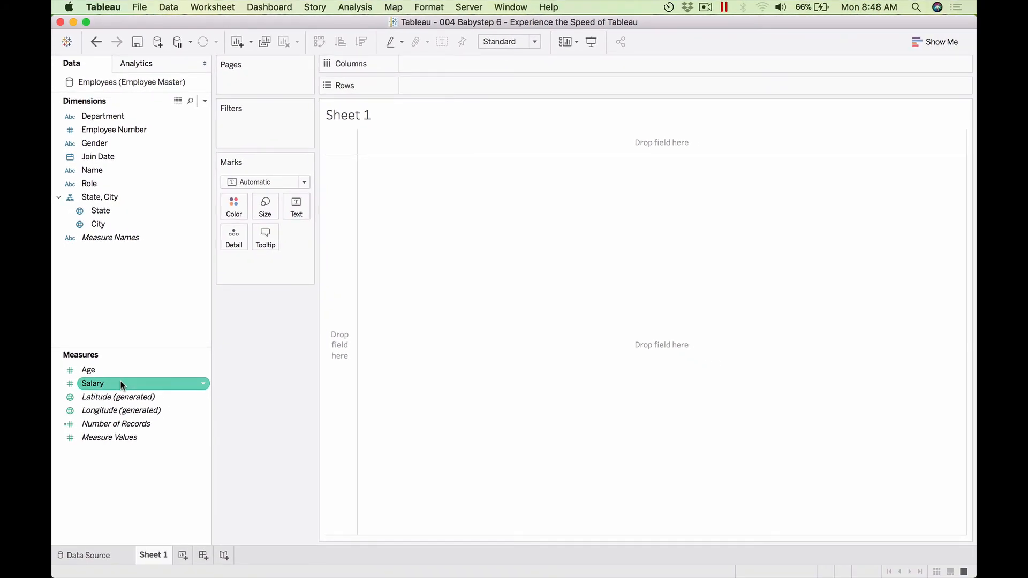
double_click(121, 382)
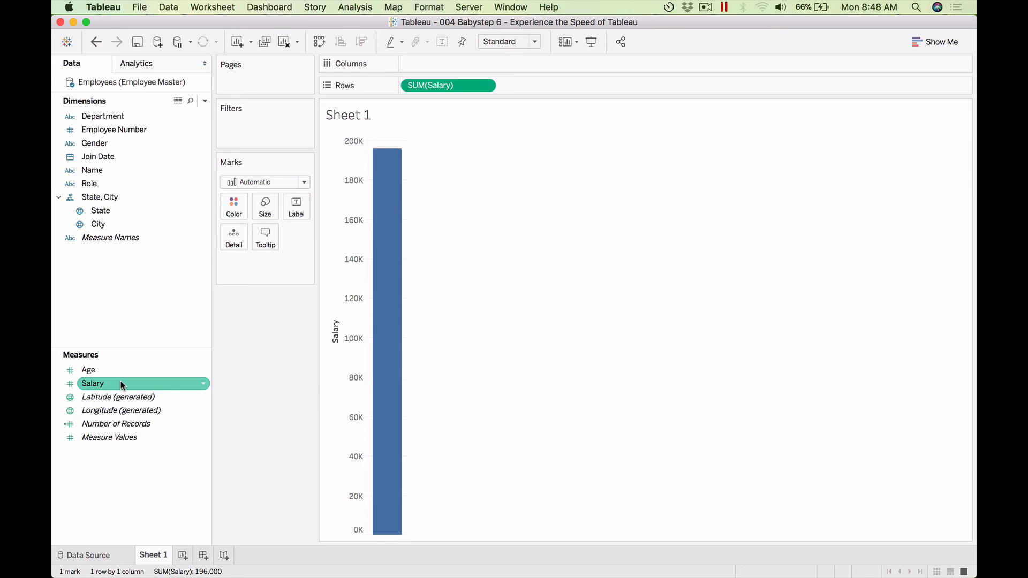
mouse_move(399, 360)
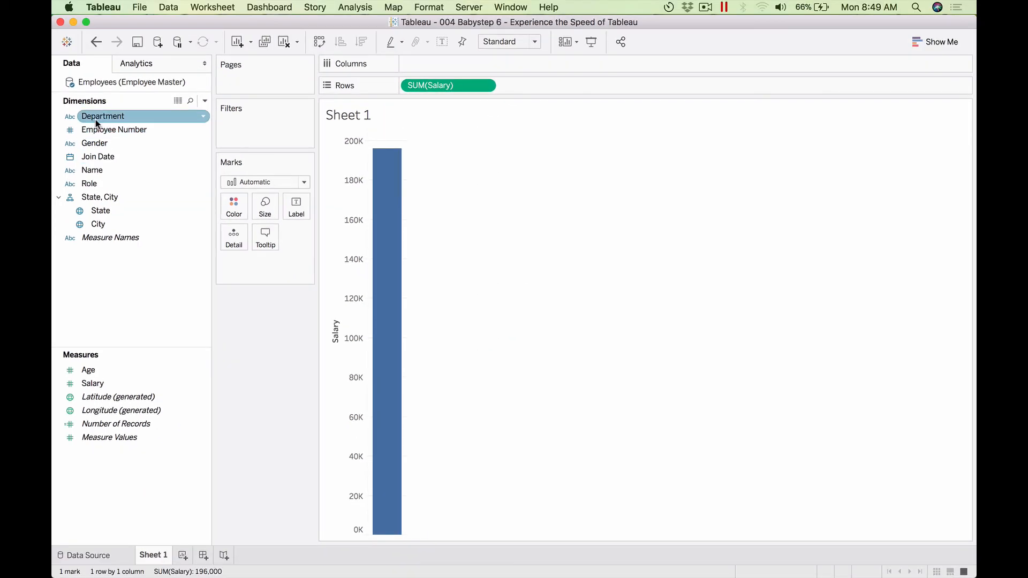
double_click(95, 114)
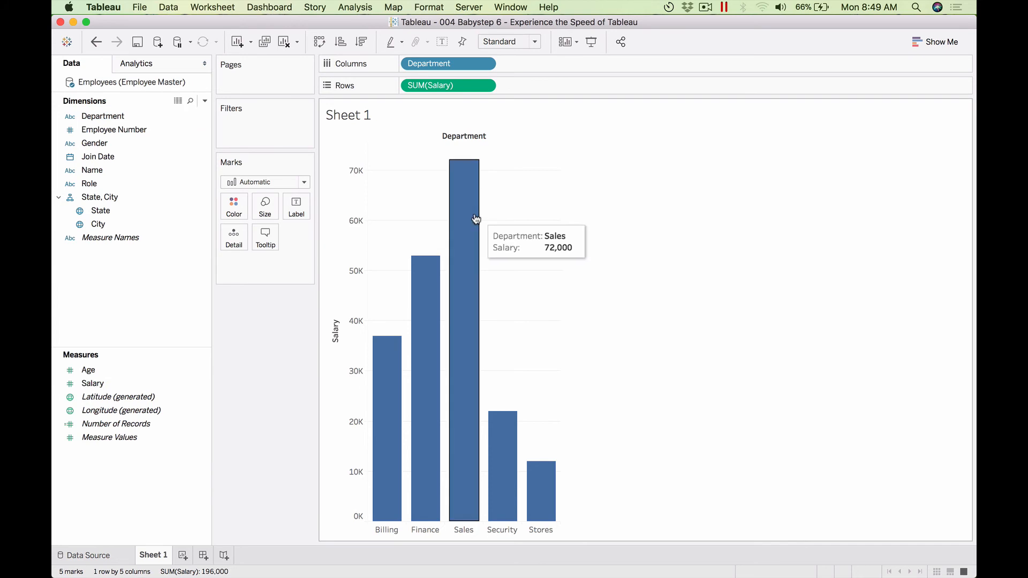
mouse_move(511, 463)
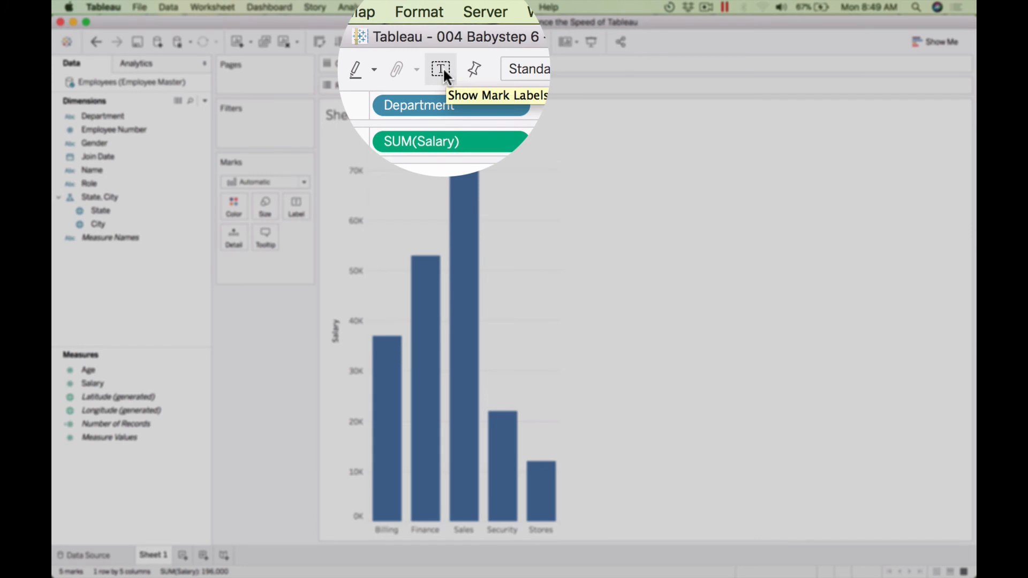
Step: Show mark labels on the department bars and inspect the tooltips of the Sales, Finance and Billing bars
left_click(442, 43)
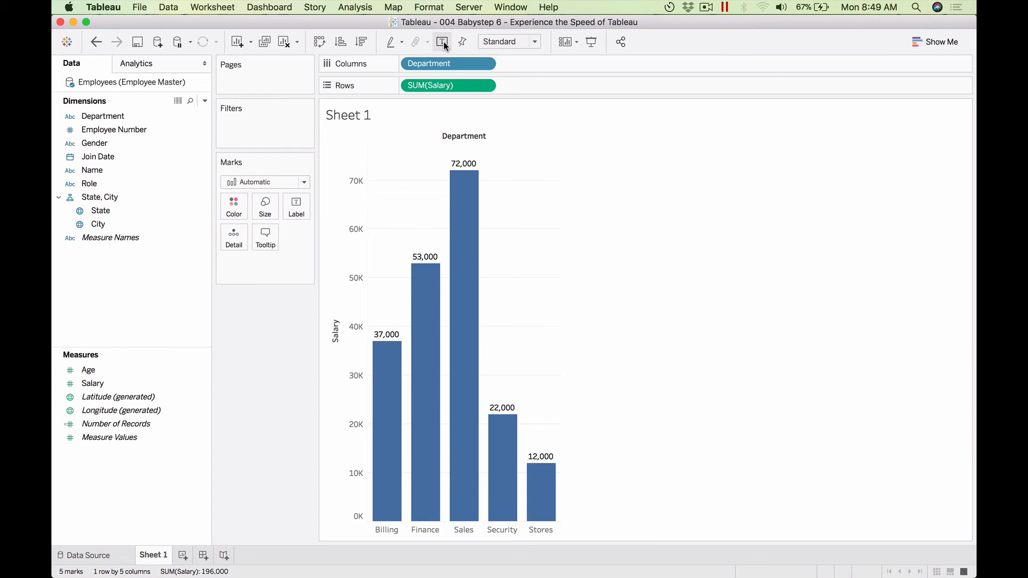
mouse_move(470, 218)
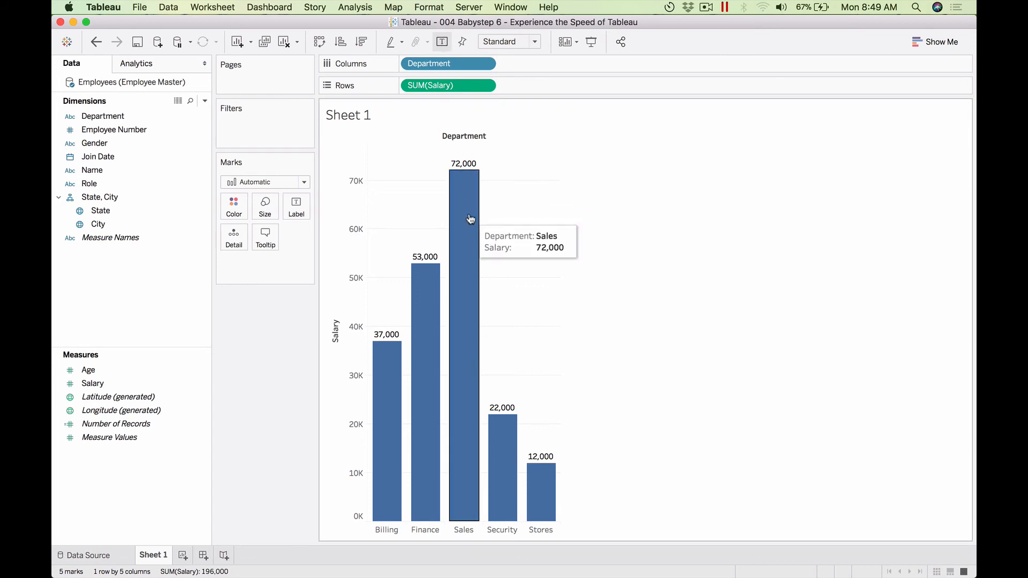
mouse_move(424, 343)
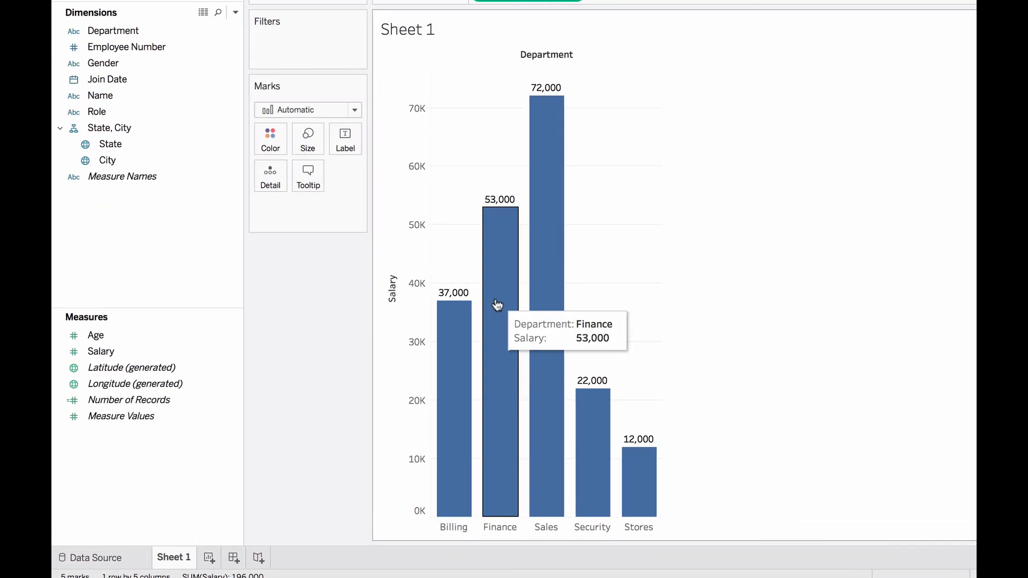
mouse_move(451, 359)
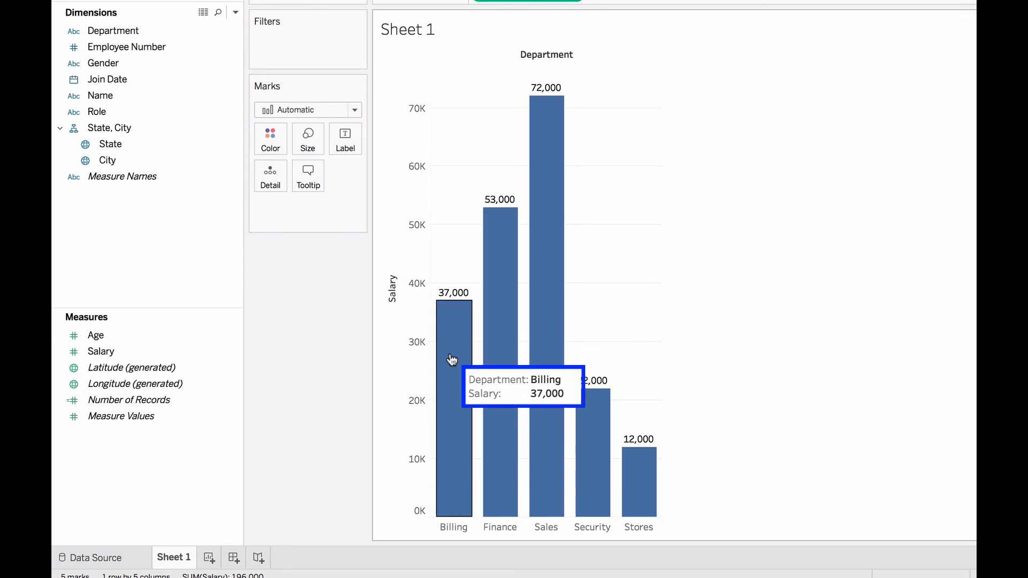
mouse_move(498, 332)
mouse_move(547, 305)
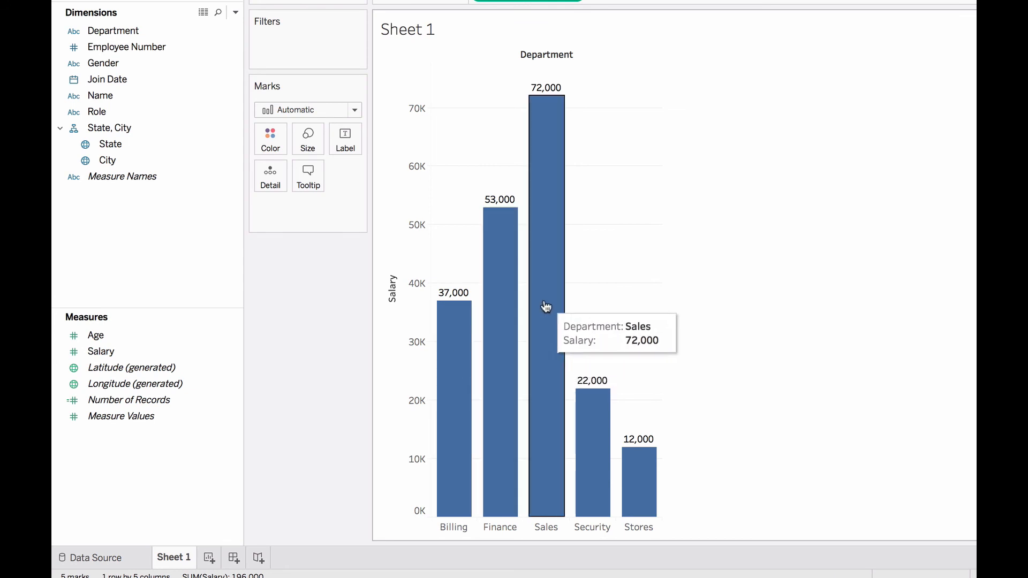
Step: Sort the department bars in Sheet 1 by salary in descending order
mouse_move(642, 487)
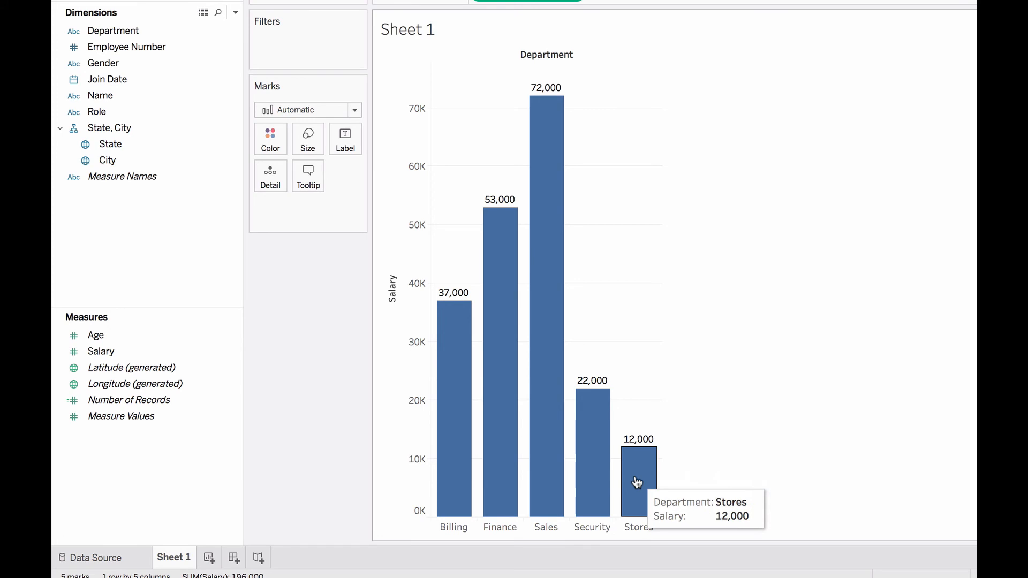
mouse_move(548, 486)
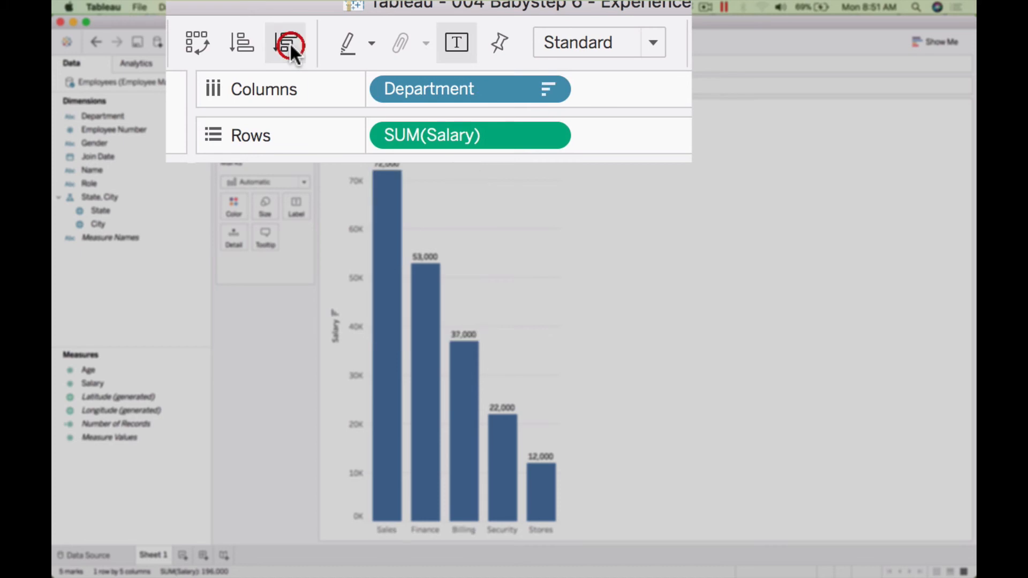
left_click(291, 42)
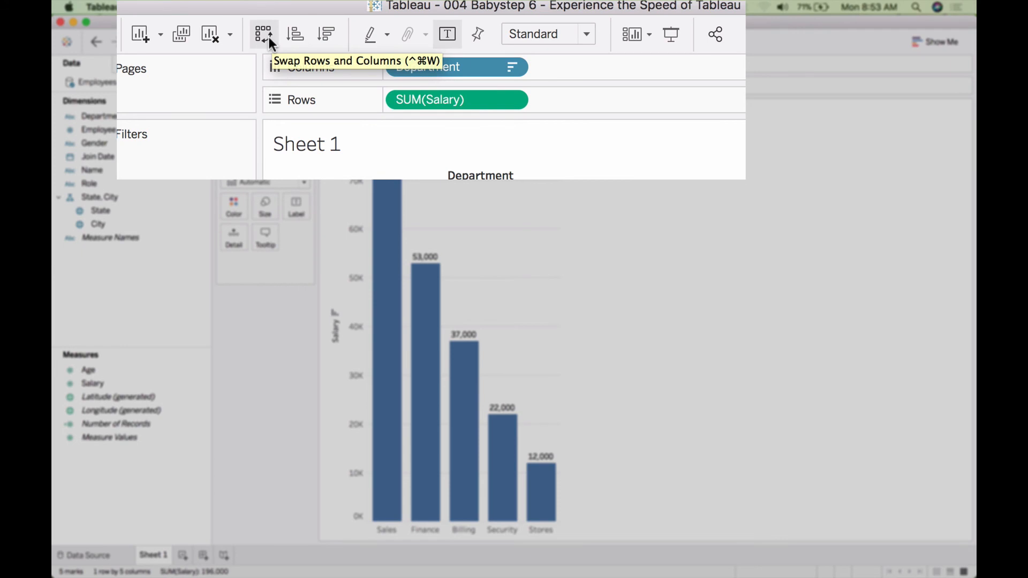
left_click(161, 33)
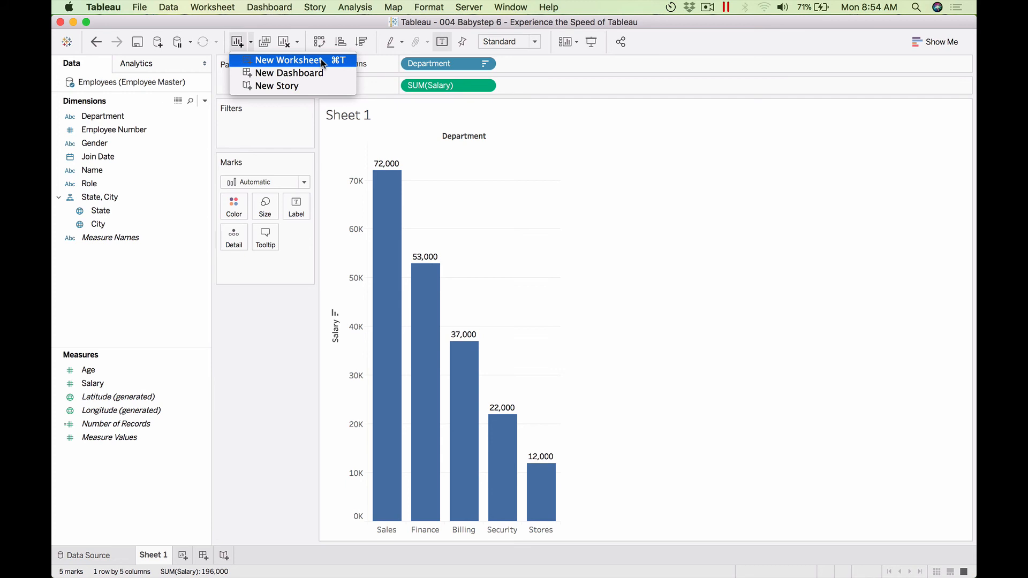
left_click(275, 393)
left_click(163, 560)
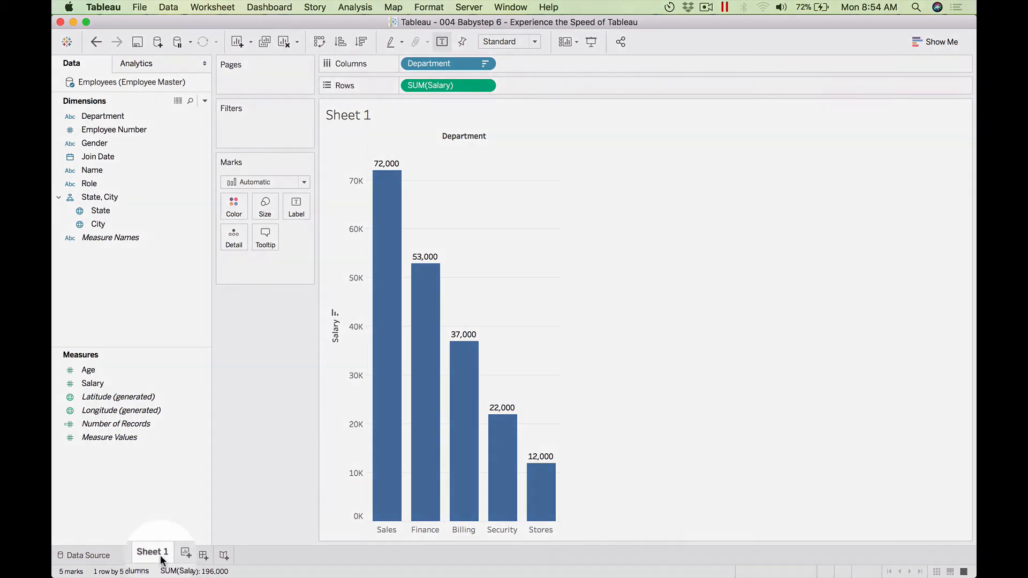
mouse_move(160, 557)
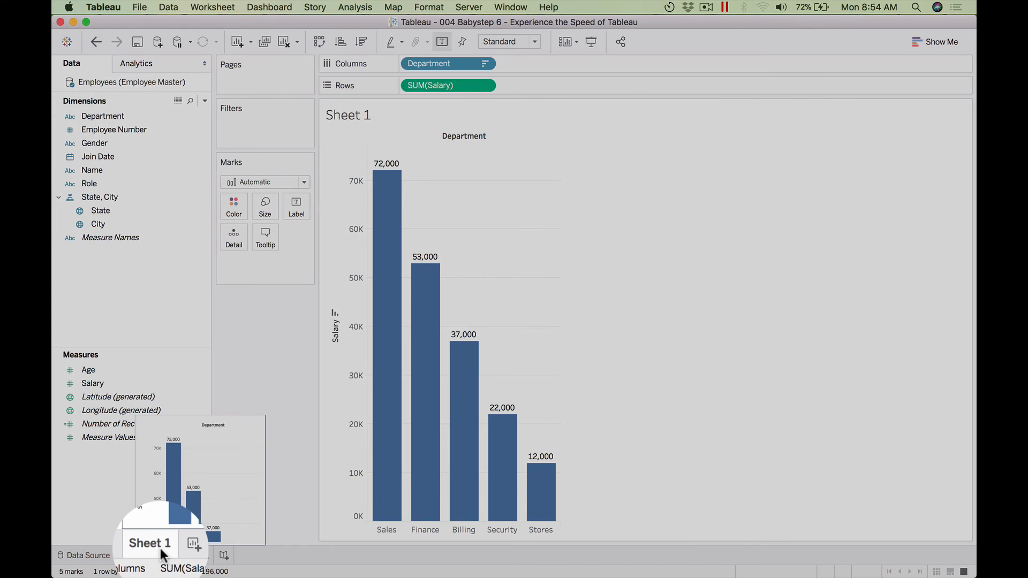
Step: Switch to Excel and add a blank worksheet to the employee workbook
key("super+Tab")
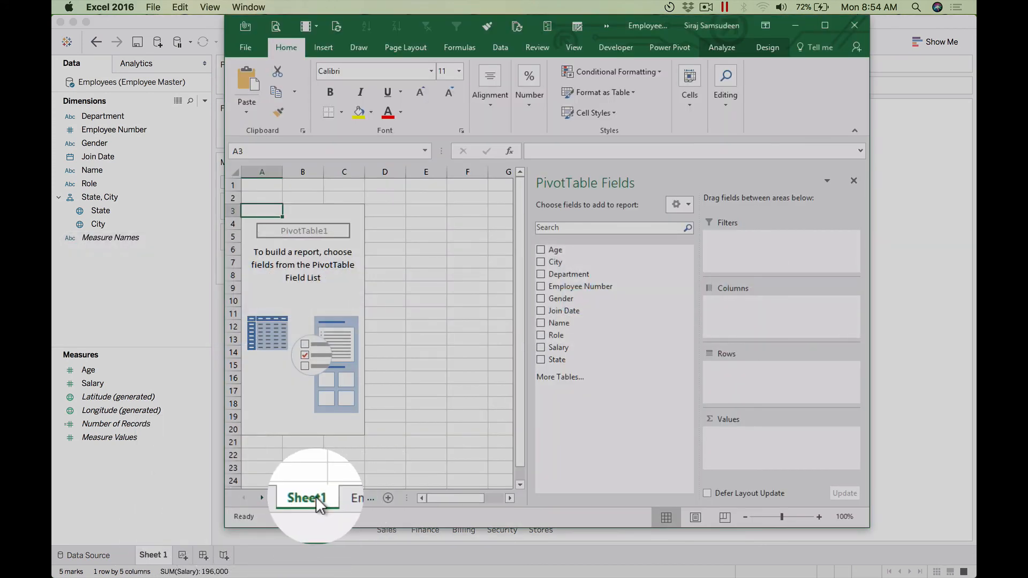
left_click(388, 499)
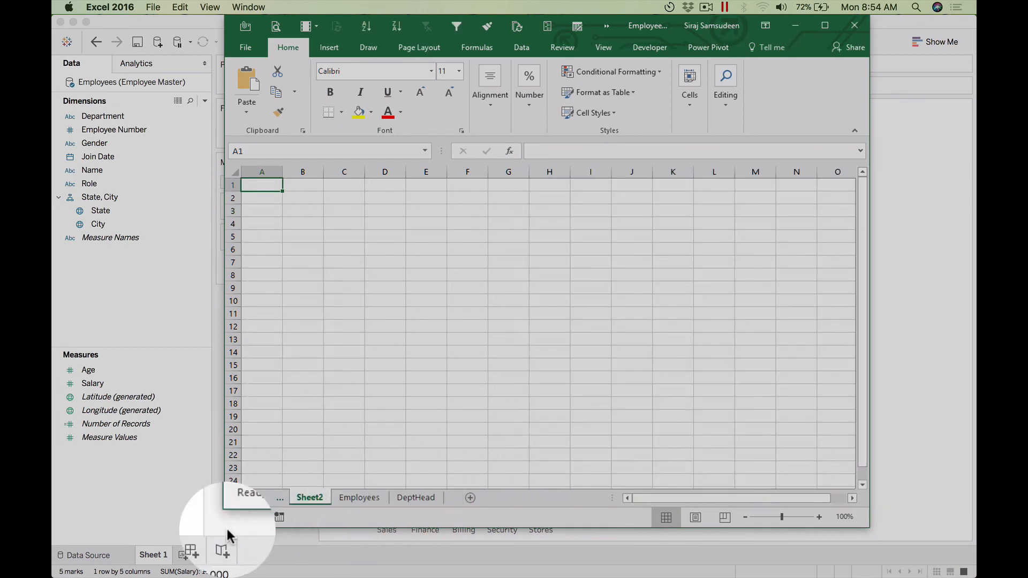
Step: Switch back to Tableau, add two new blank worksheets and return to Sheet 1
left_click(183, 555)
left_click(183, 556)
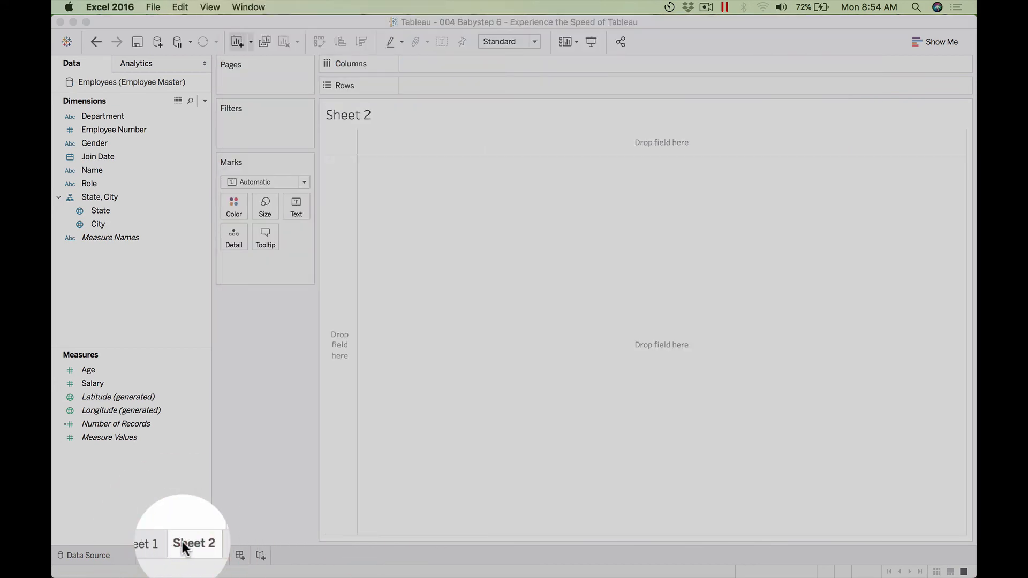
key("super+Tab")
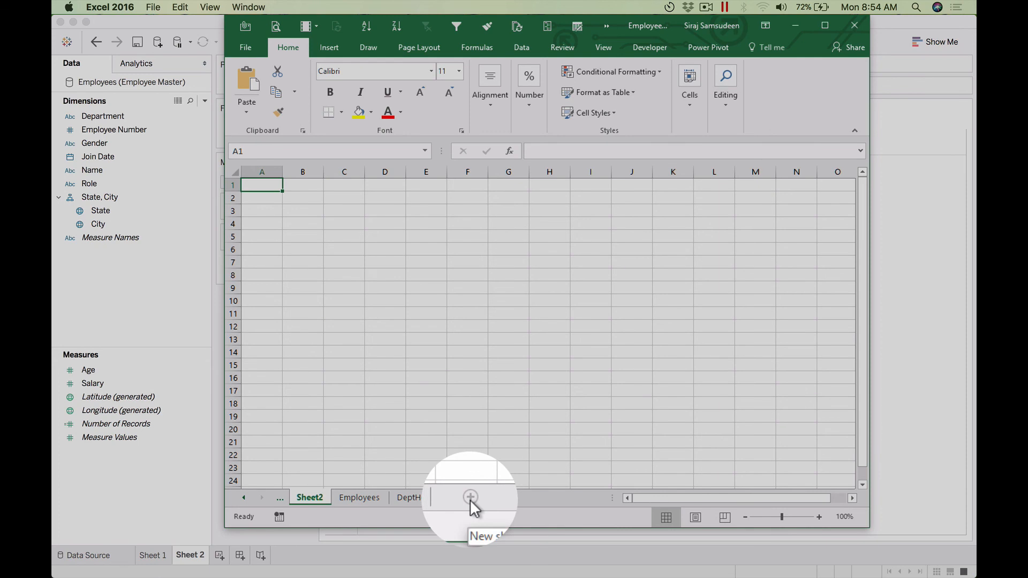
key("super+Tab")
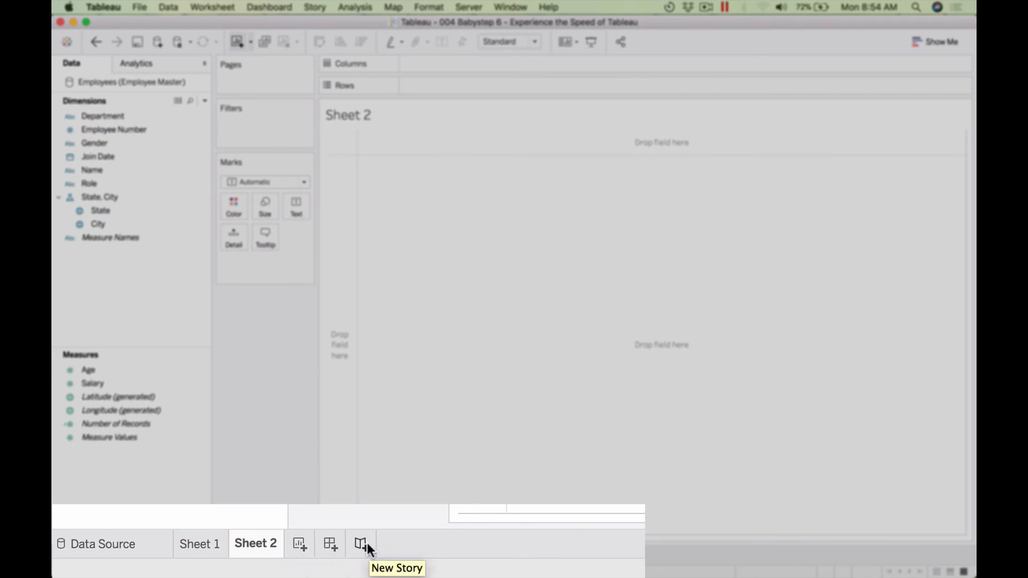
left_click(301, 539)
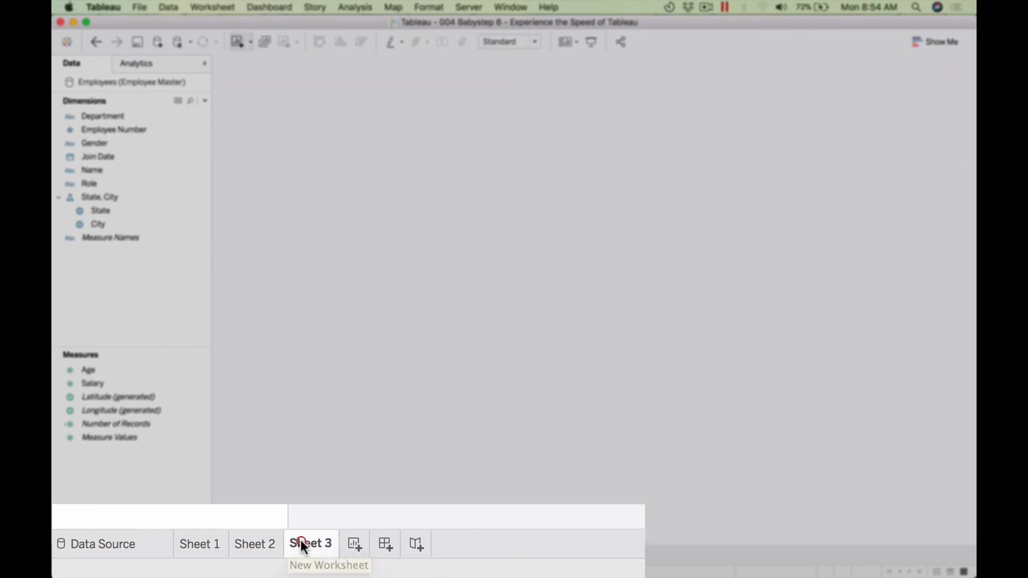
left_click(262, 542)
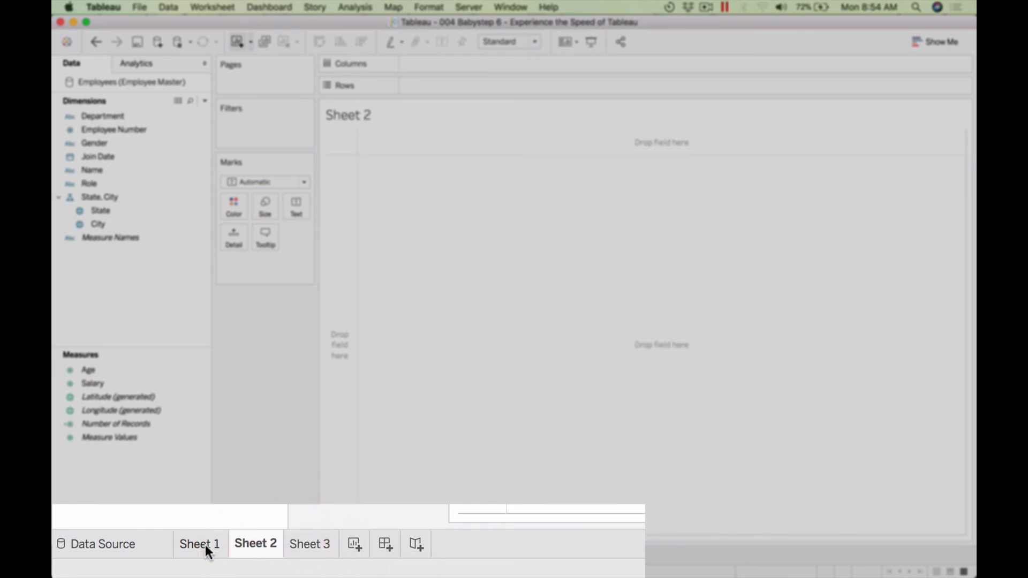
left_click(204, 545)
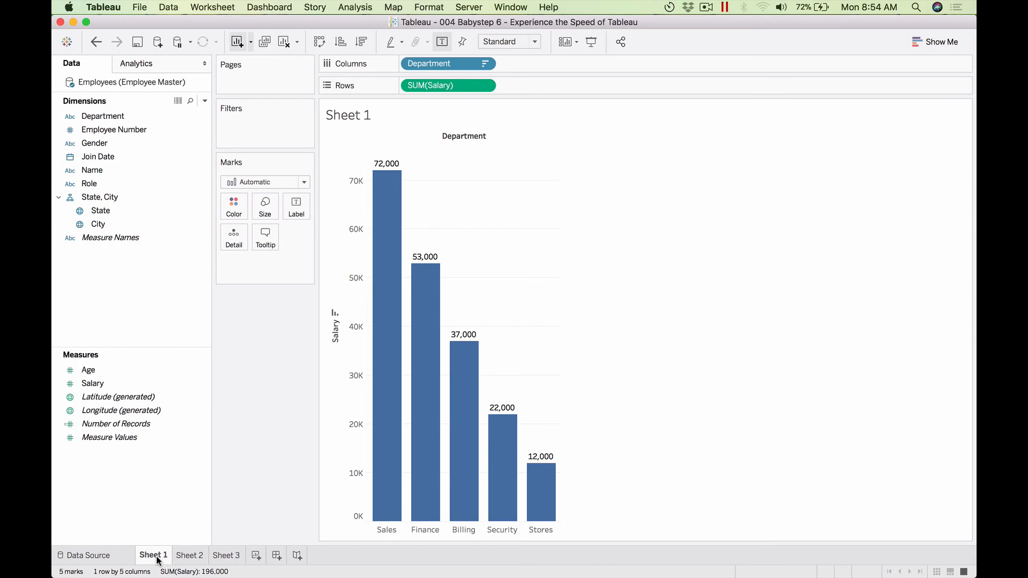
Step: Switch to Excel and rename the new Sheet2 worksheet as Test
key("super+Tab")
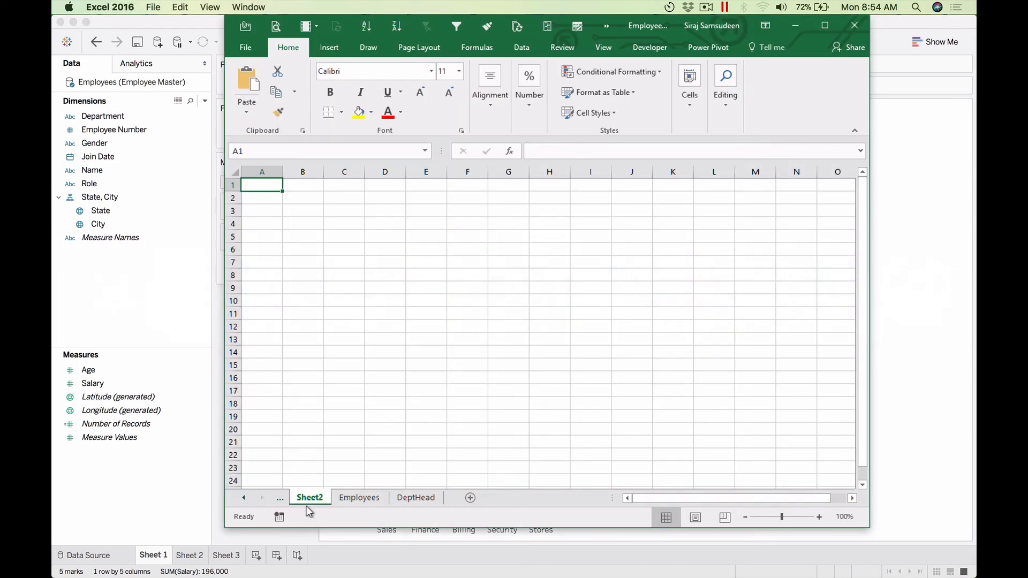
right_click(308, 498)
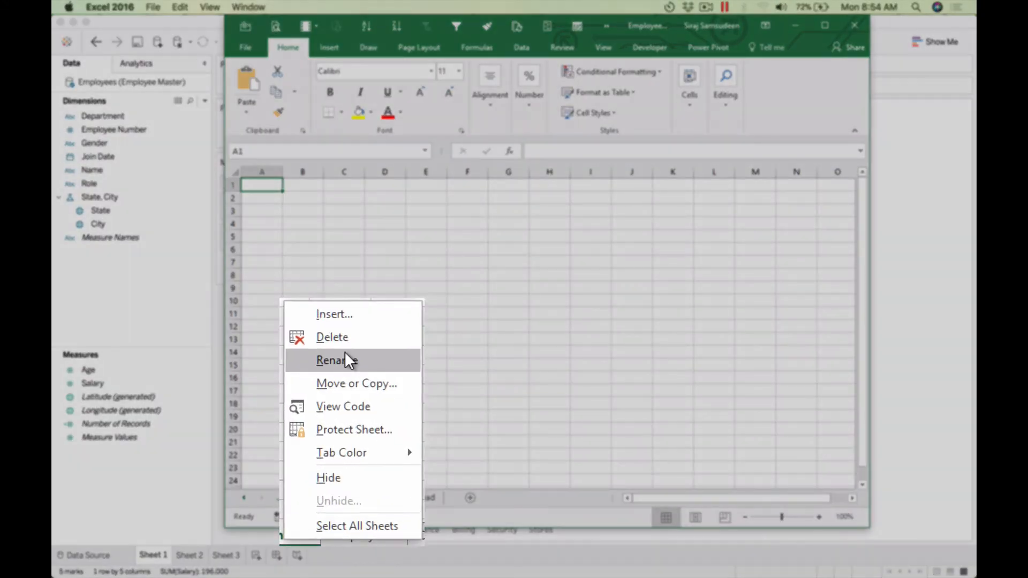
left_click(345, 360)
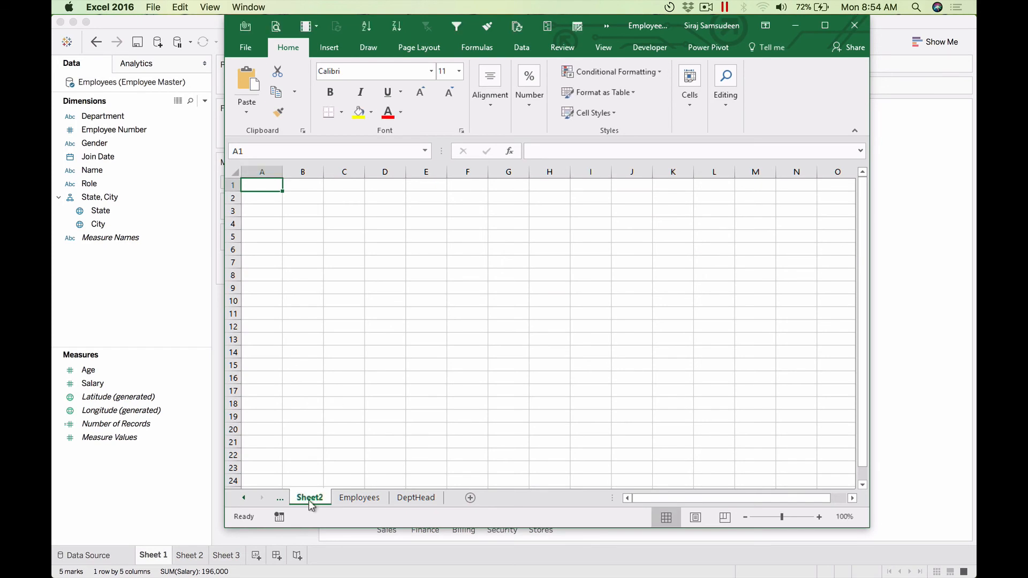
left_click(311, 498)
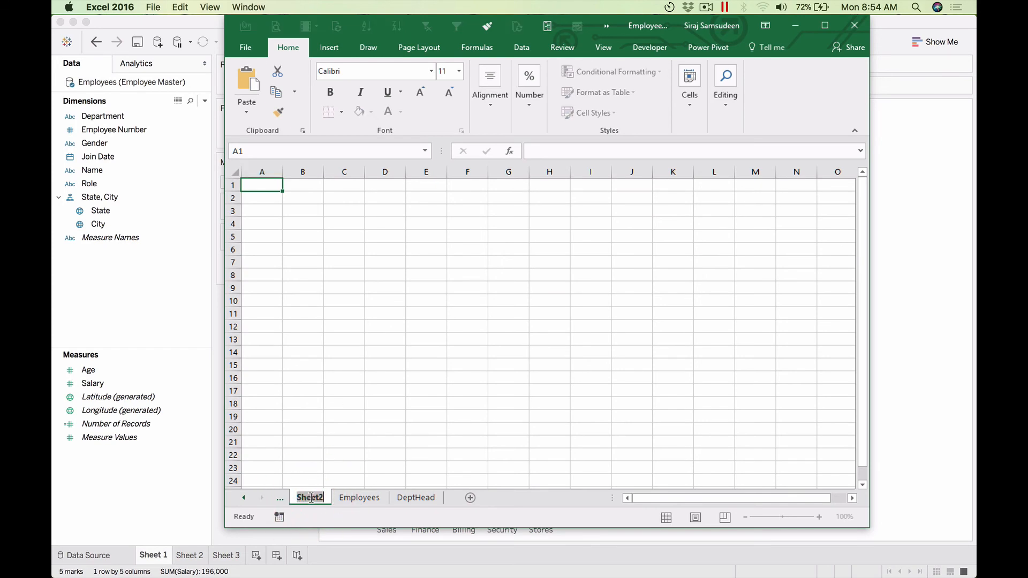
type("Test")
key("Return")
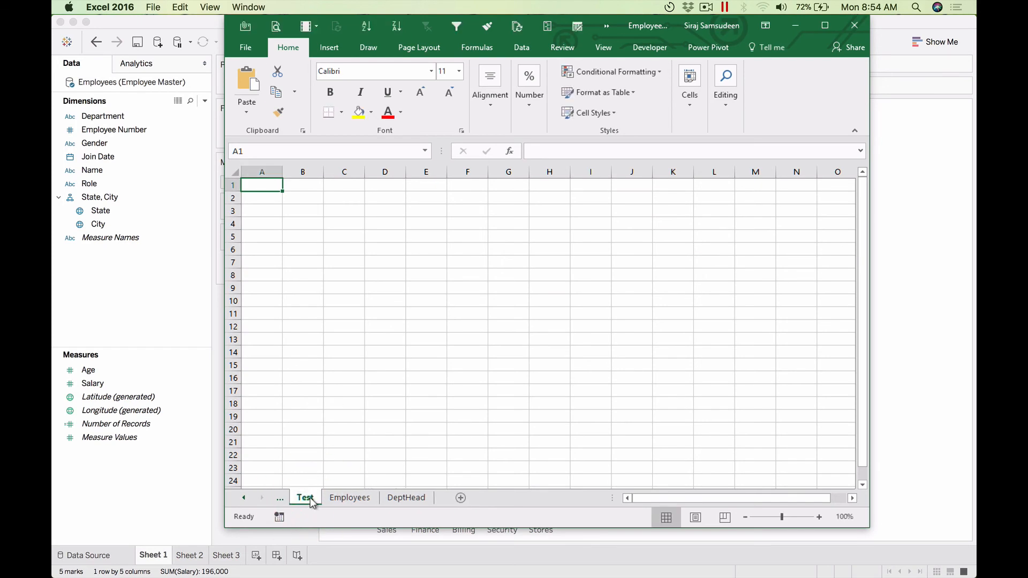
Step: Switch to Tableau and rename Sheet 1, which holds the department chart, as Bar
double_click(154, 561)
type("Bar")
key("Return")
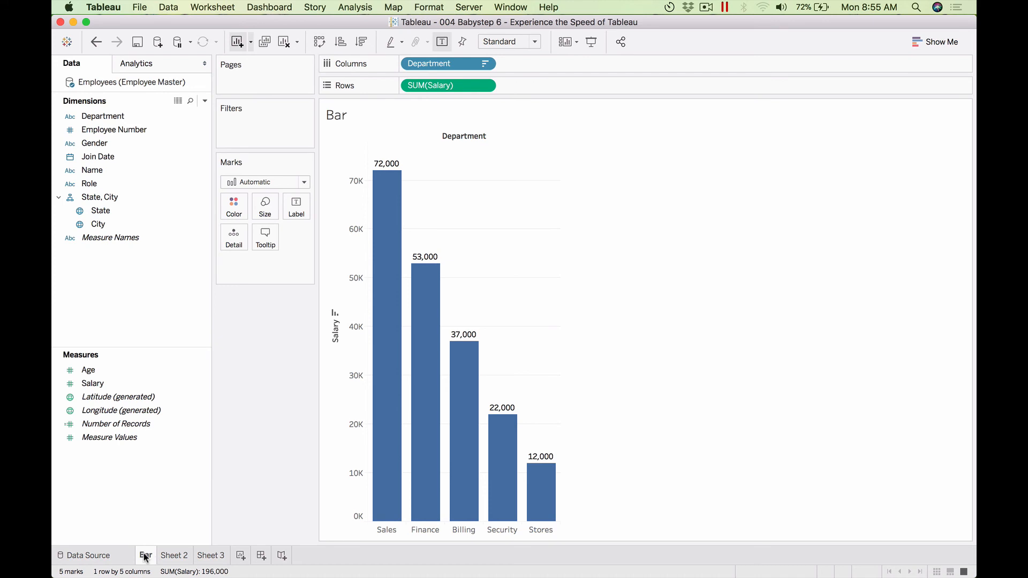
Step: Look at the Move or Copy option for the Test worksheet in Excel and return to Tableau
key("super+Tab")
right_click(306, 497)
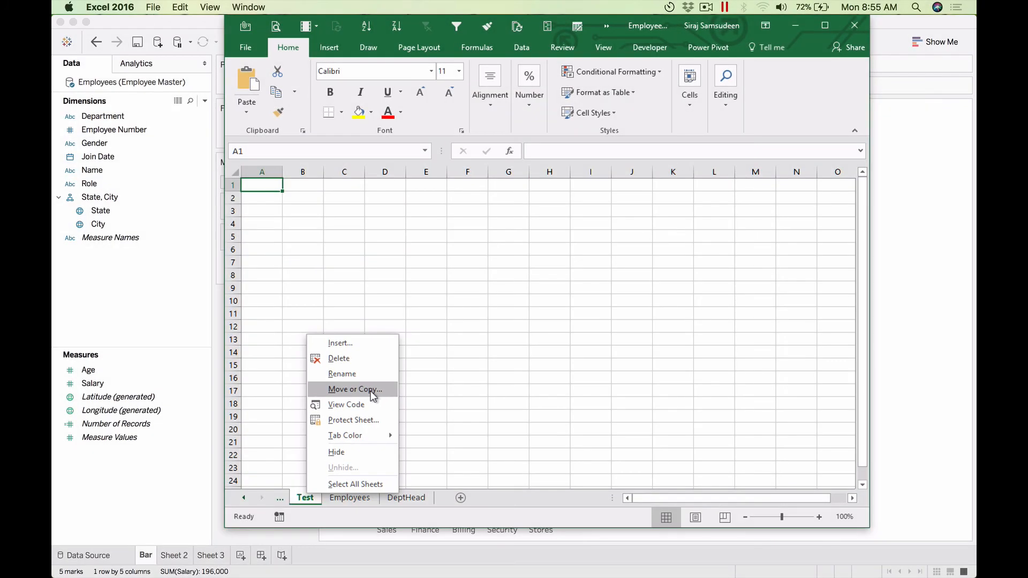
left_click(372, 391)
key("super+Tab")
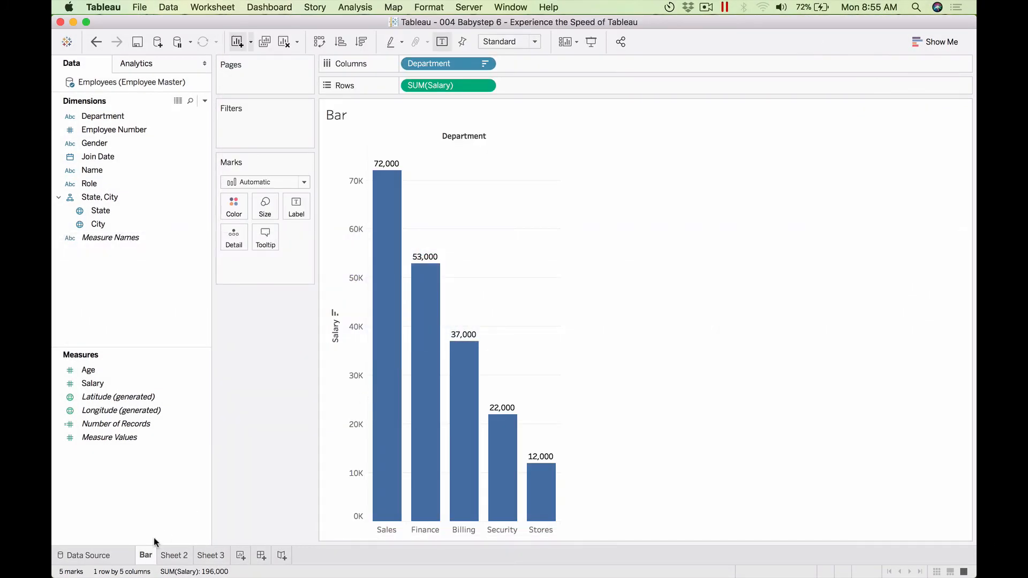
Step: Duplicate the Bar worksheet and compare the copy with the original
right_click(146, 554)
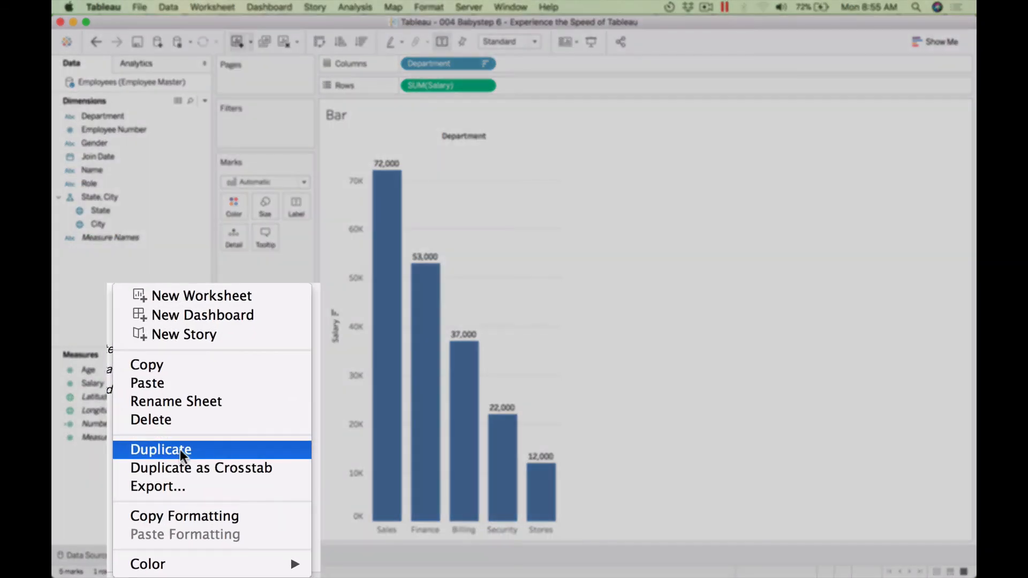
left_click(180, 449)
left_click(146, 556)
left_click(172, 557)
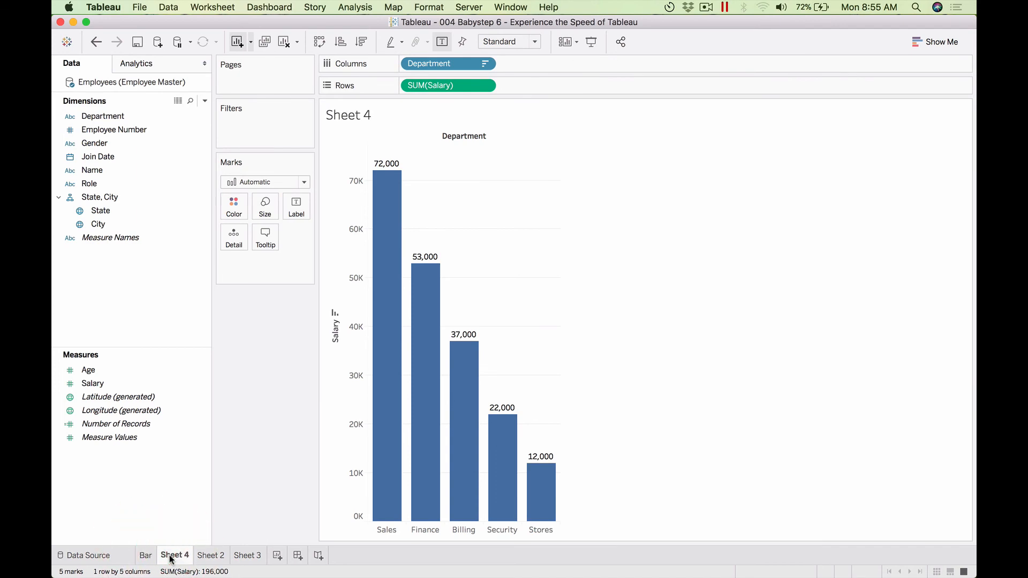
left_click(145, 557)
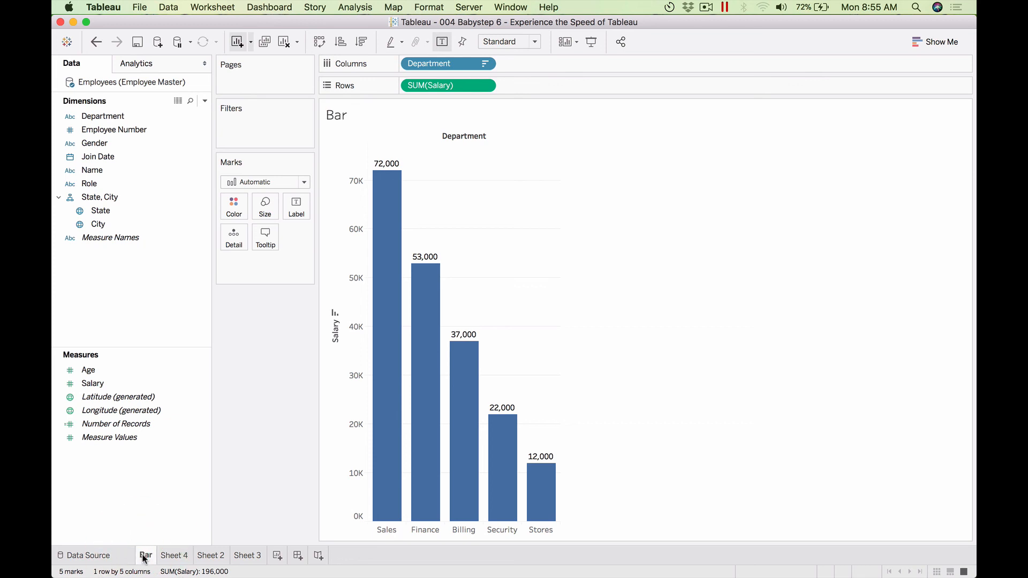
left_click(175, 556)
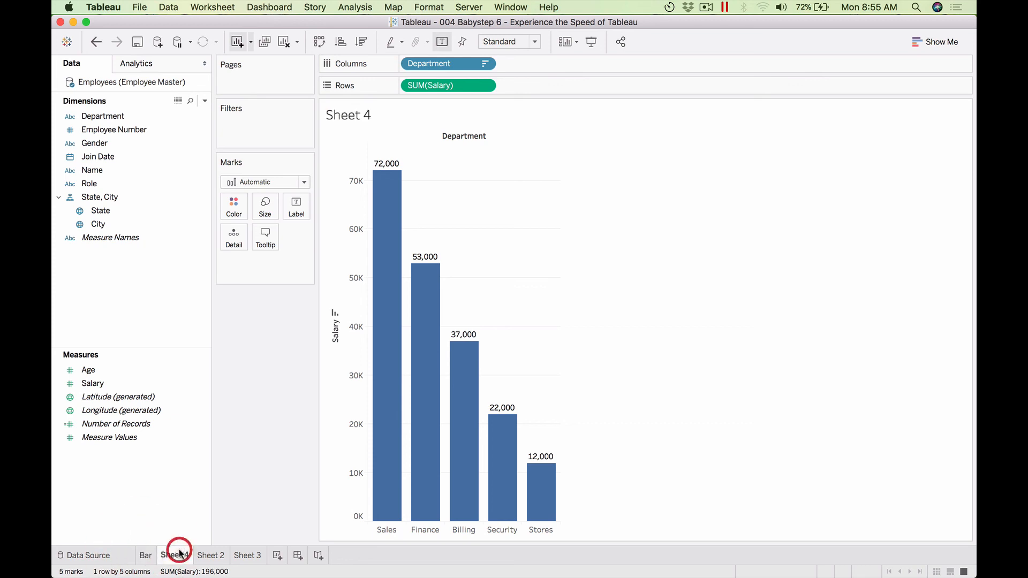
Step: Try colouring the bars in the duplicated worksheet by Gender, and undo the change
left_click(110, 209)
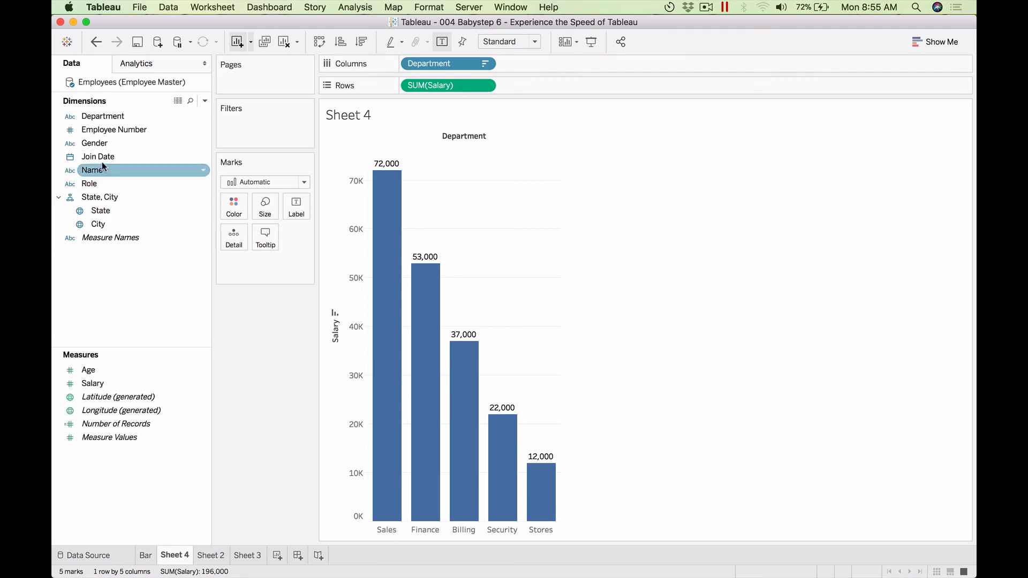
left_click_drag(102, 143, 233, 210)
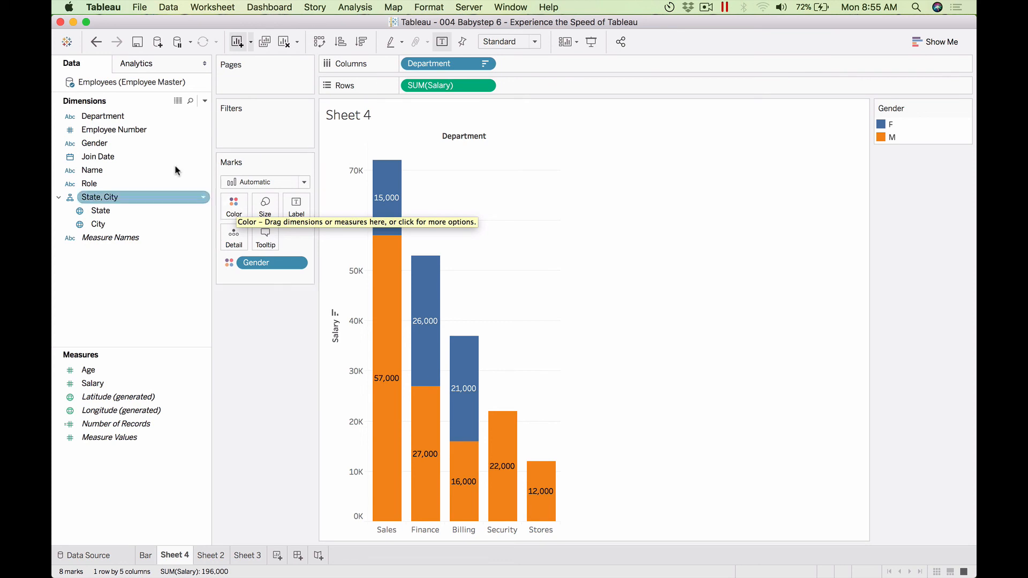
left_click(97, 42)
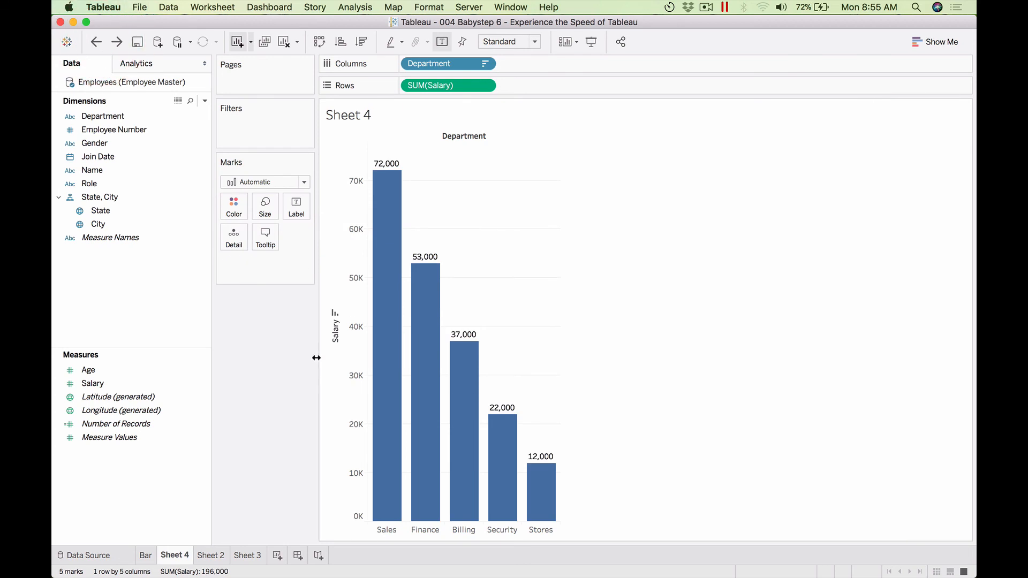
Step: Duplicate the Bar worksheet as a crosstab of Salary by Department
left_click(146, 557)
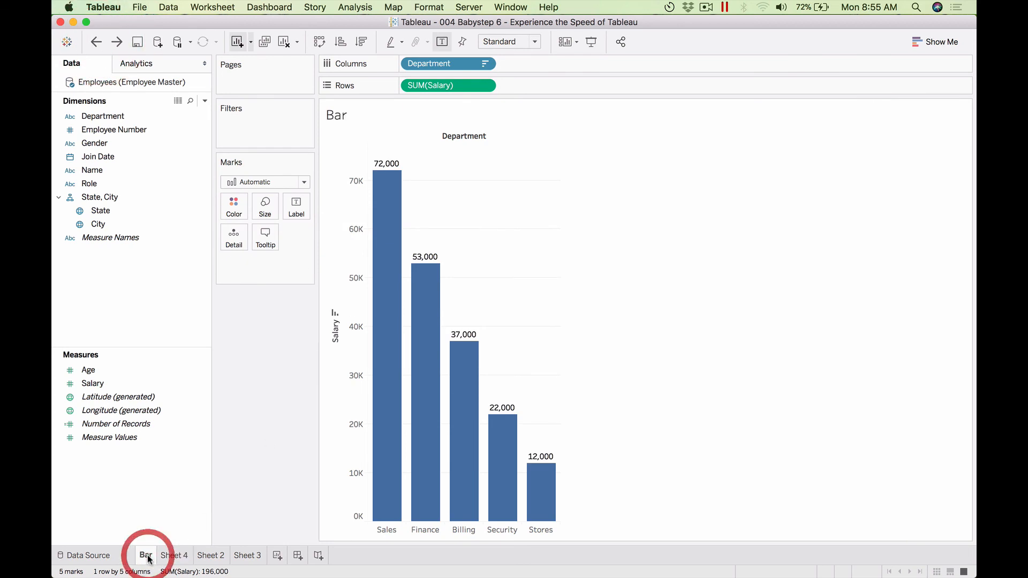
right_click(148, 558)
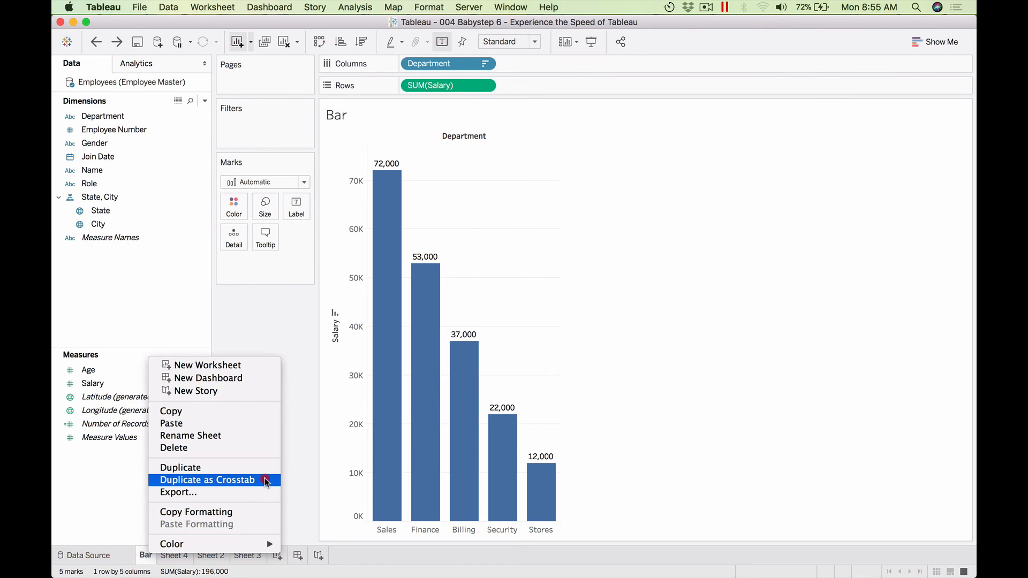
left_click(267, 480)
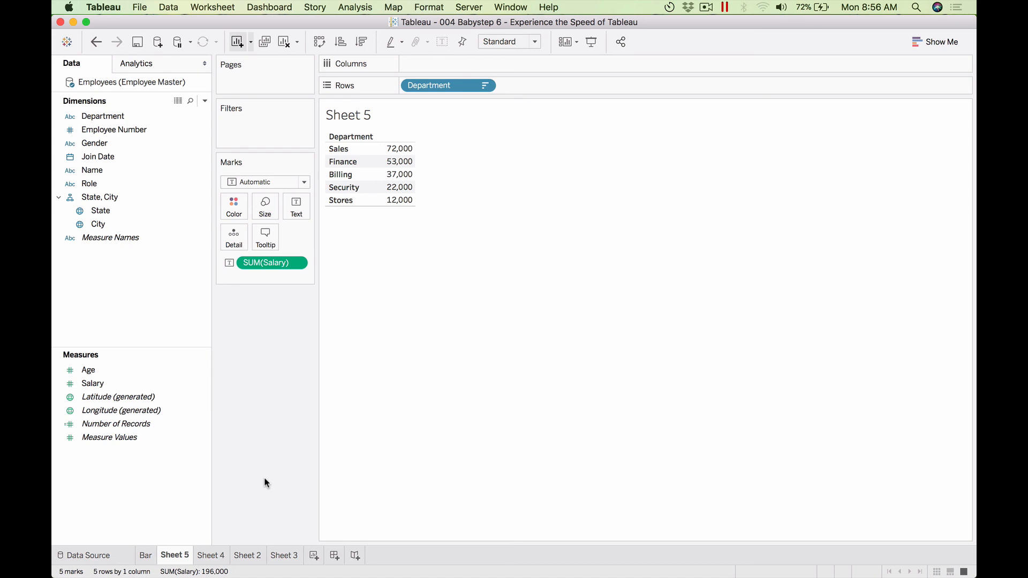
Step: View the empty PivotTable in Excel, and back in Tableau add Name to the crosstab's columns
key("super+Tab")
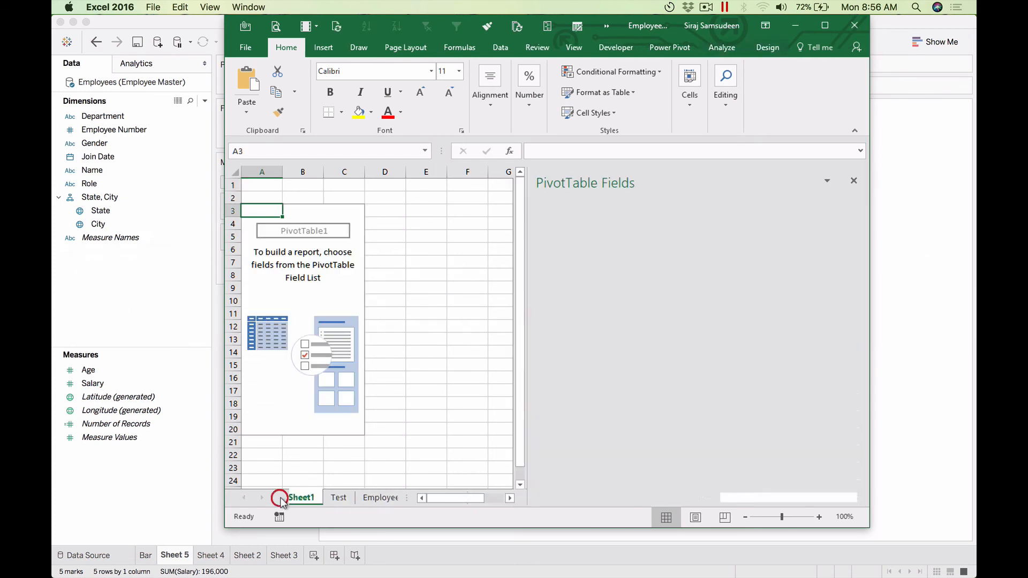
key("super+Tab")
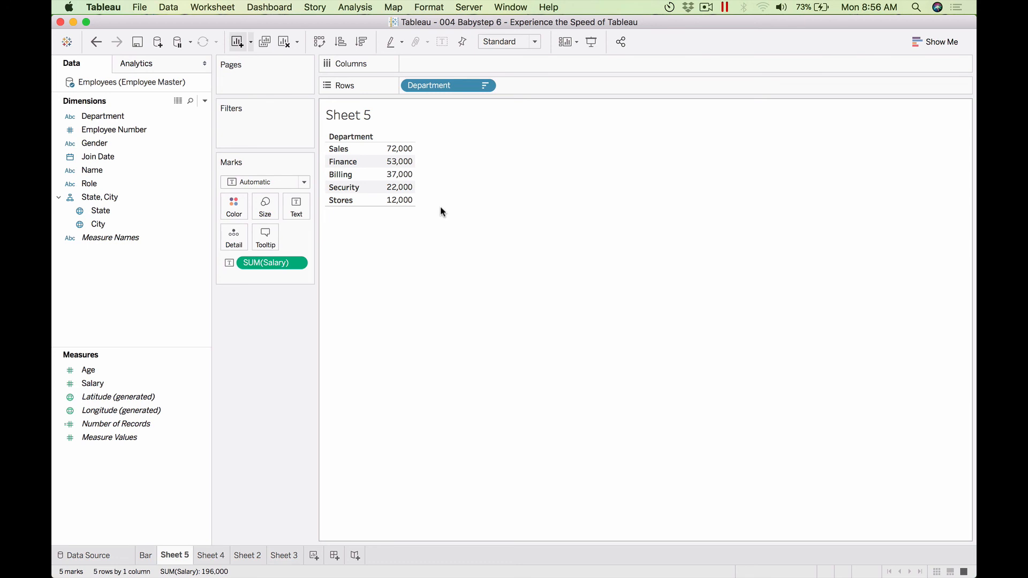
left_click_drag(112, 174, 502, 63)
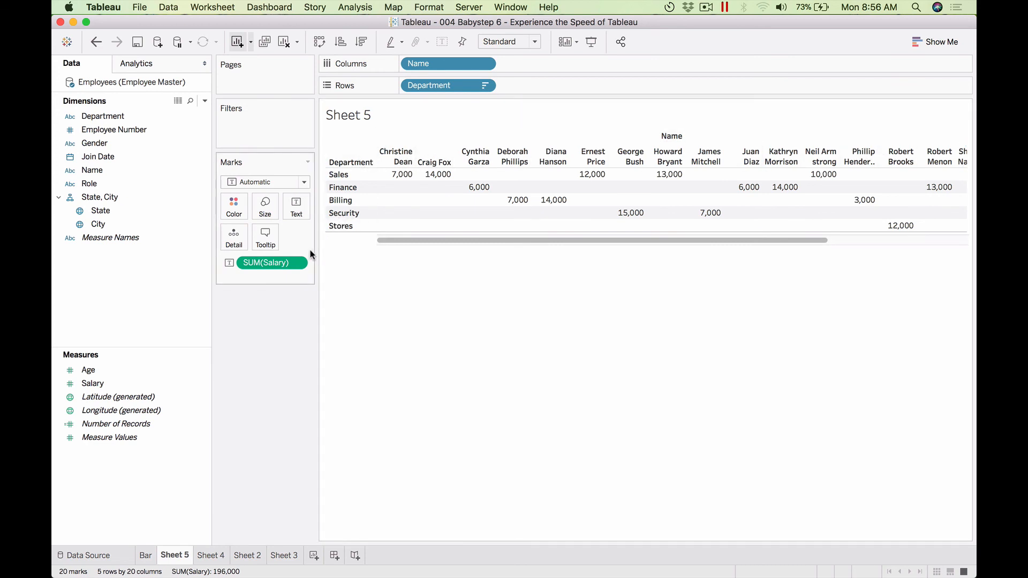
Step: Undo adding Name to the crosstab, then from the Bar worksheet close the Employees (Employee Master) data source, accepting the deletion of its sheets
left_click(96, 43)
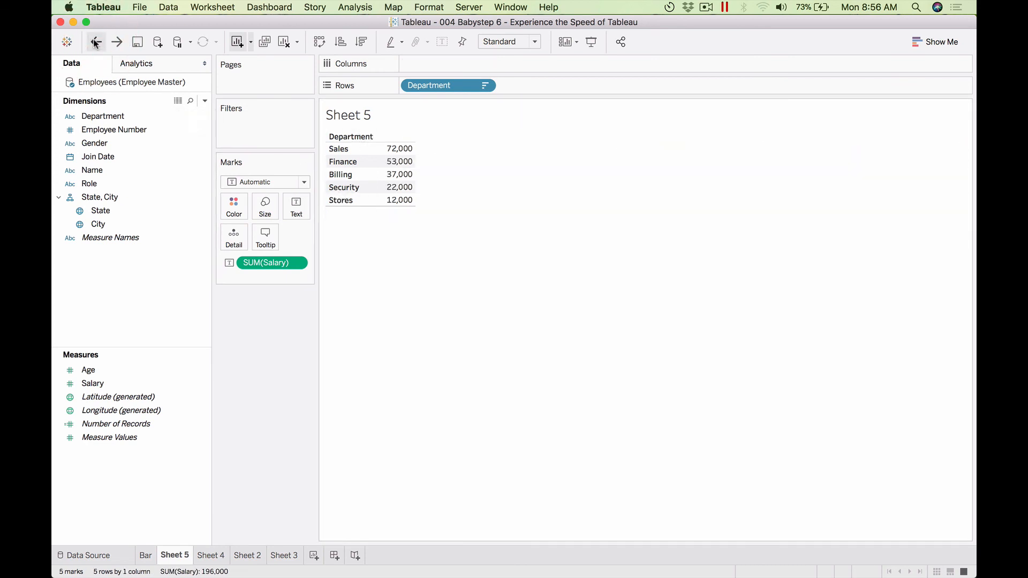
left_click(151, 557)
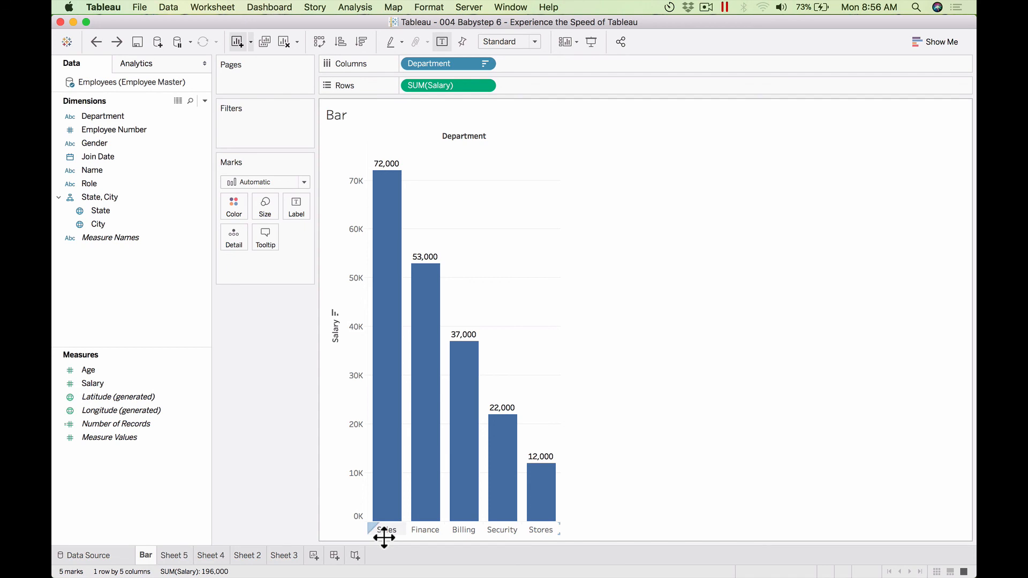
right_click(128, 85)
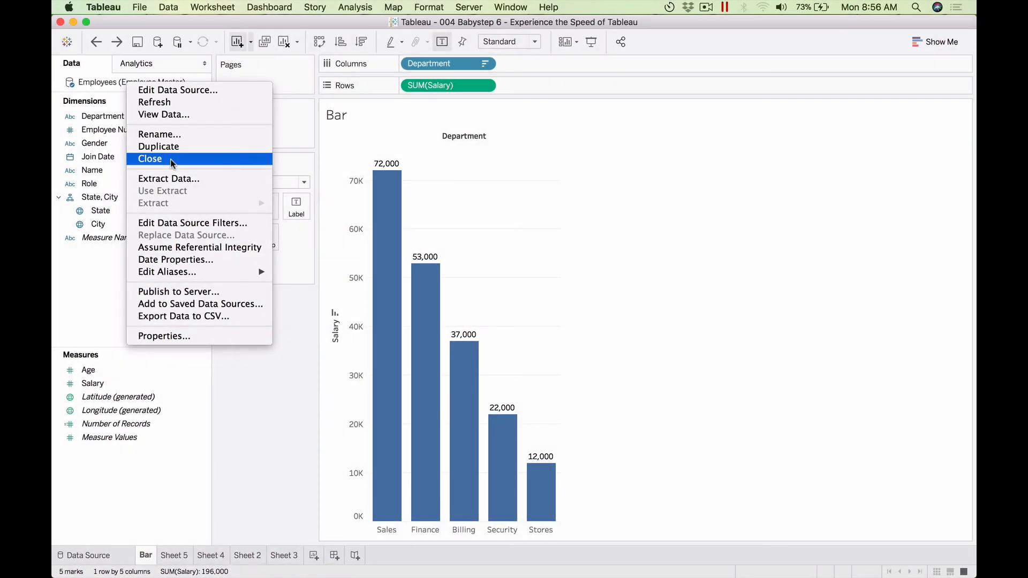
left_click(171, 159)
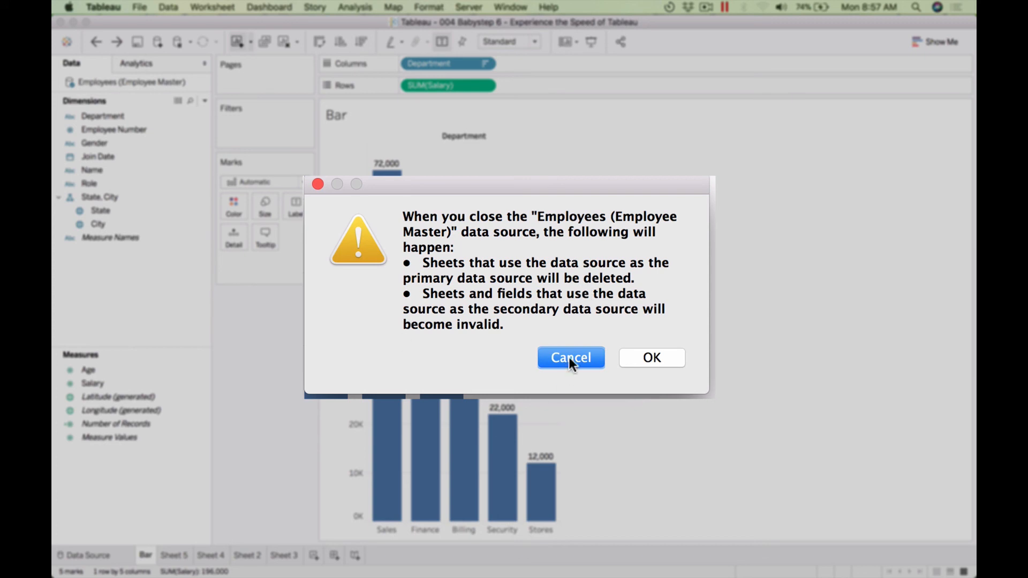
left_click(653, 359)
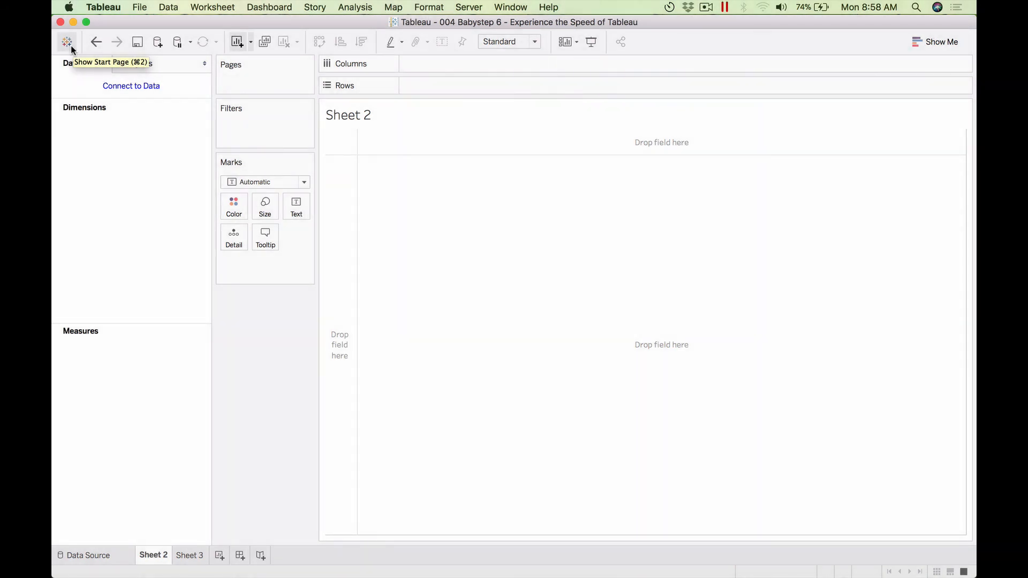
Step: Switch back and forth between the start page and the empty Sheet 2 worksheet
left_click(70, 46)
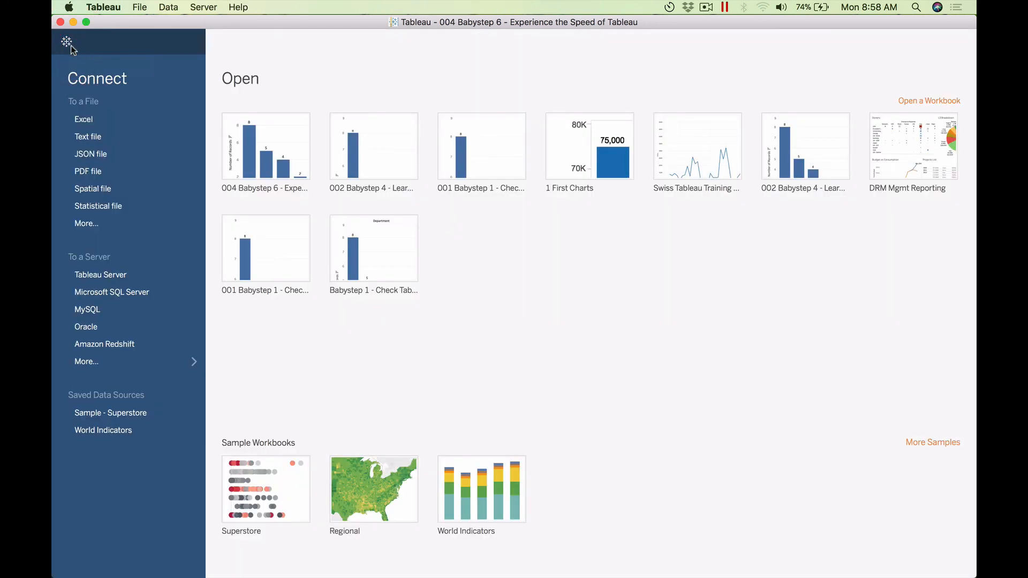
left_click(67, 43)
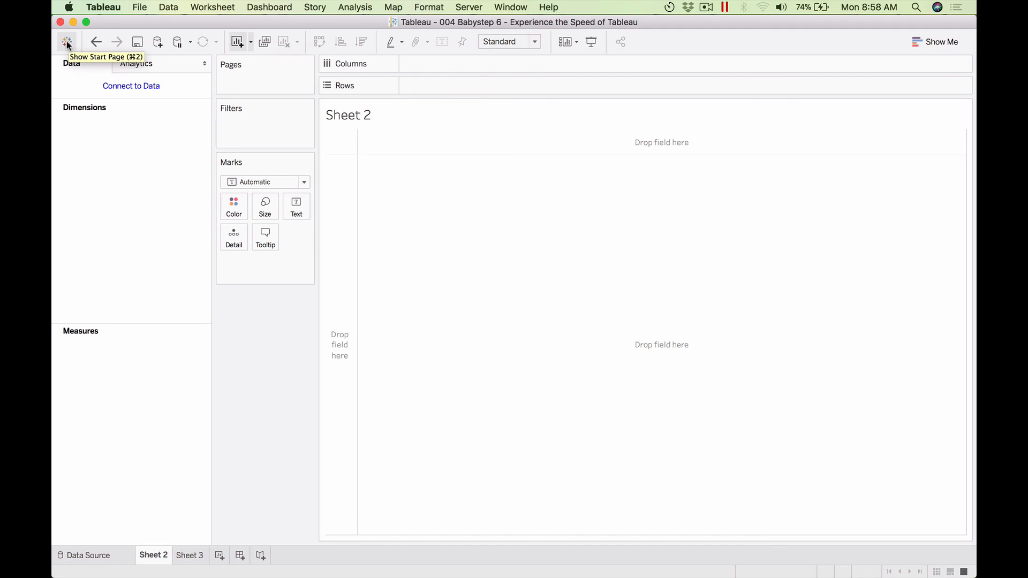
left_click(68, 45)
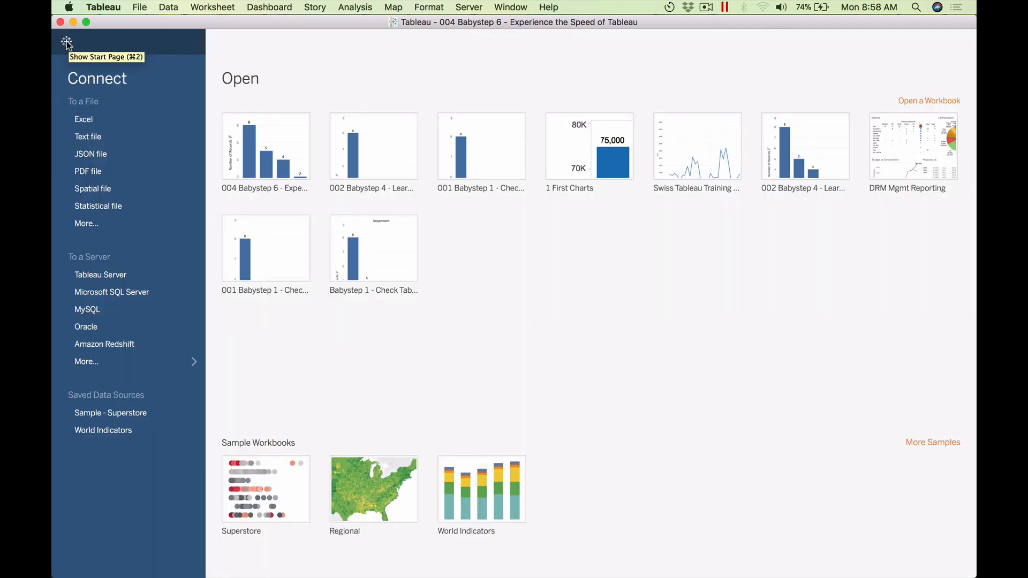
left_click(67, 43)
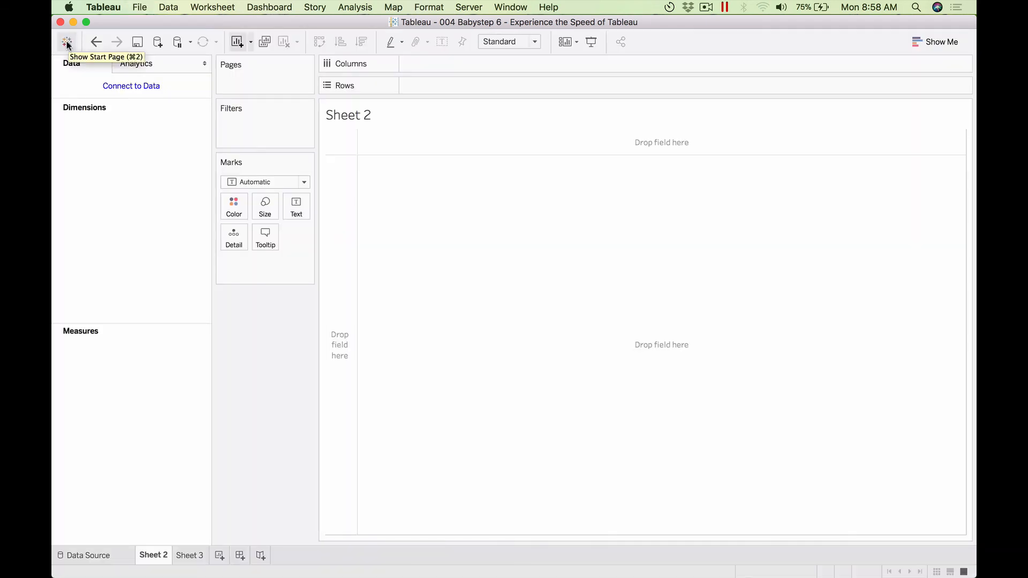
Step: On the start page, pin the 001 Babystep 1 workbook and remove the Swiss Tableau Training workbook from the recent list
left_click(67, 44)
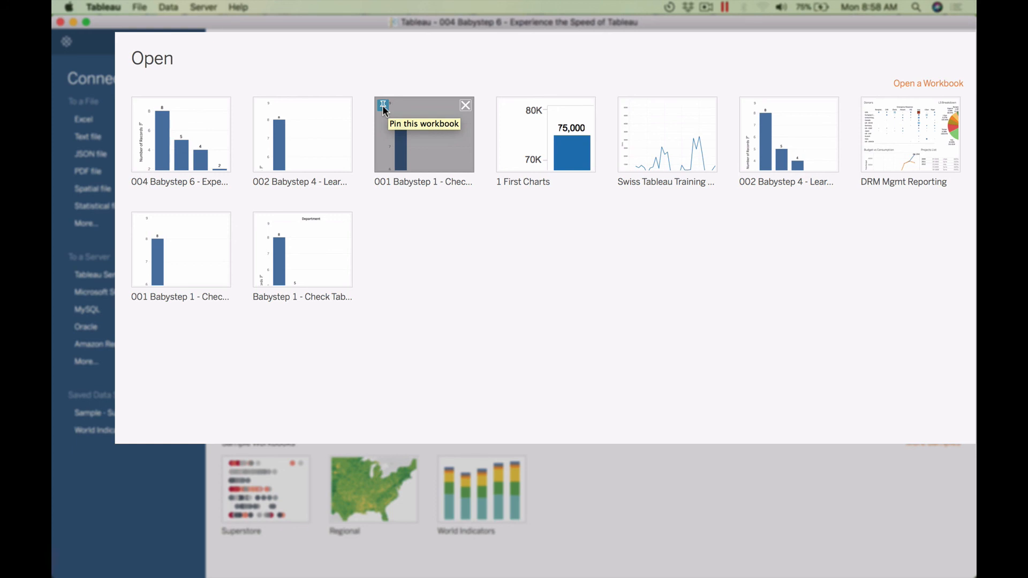
left_click(383, 105)
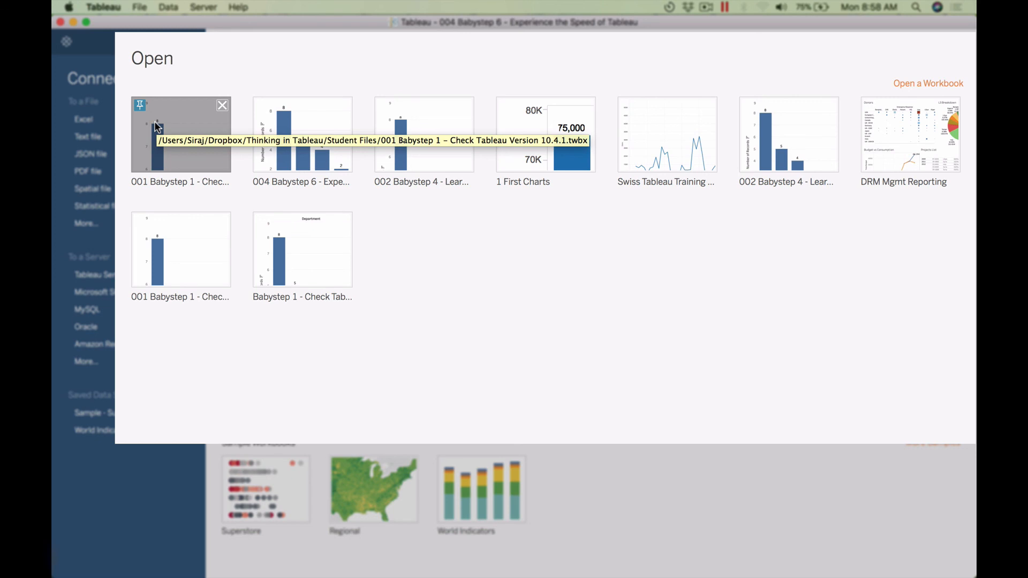
mouse_move(579, 145)
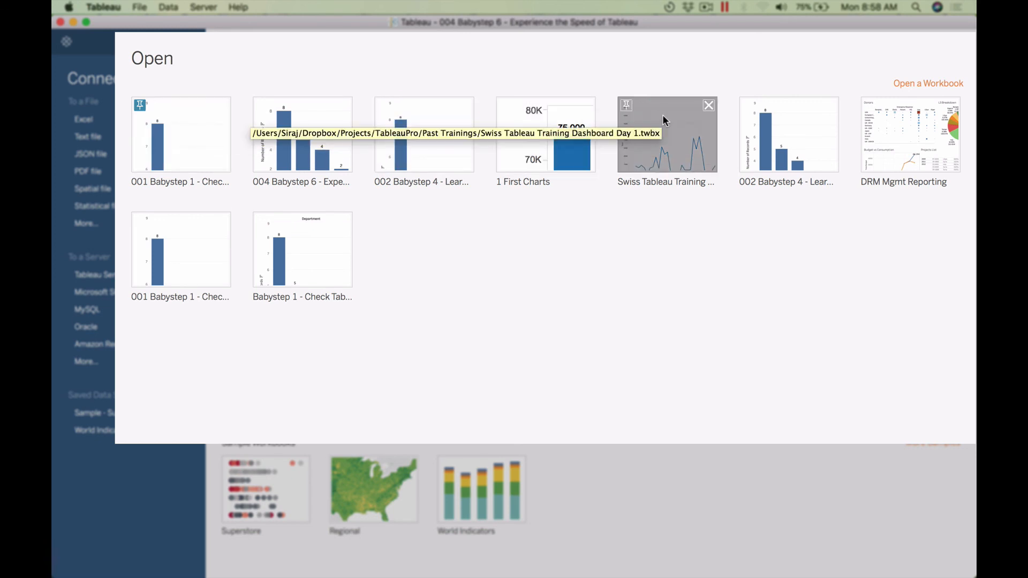
left_click(707, 107)
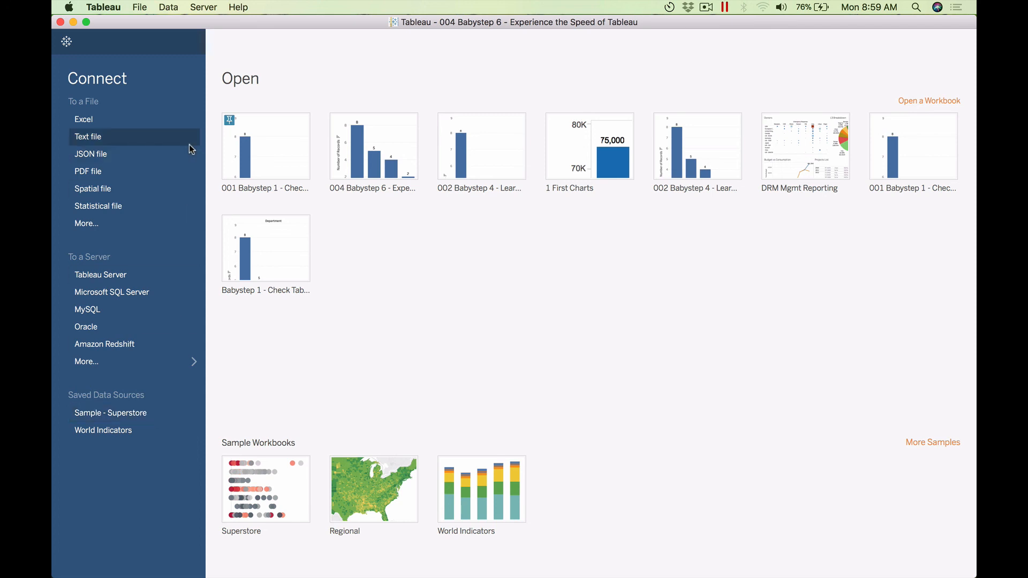
Step: Connect to the Excel file Employee Master.xlsx in Student Files and add its Employees sheet to the data source
left_click(131, 126)
left_click(236, 134)
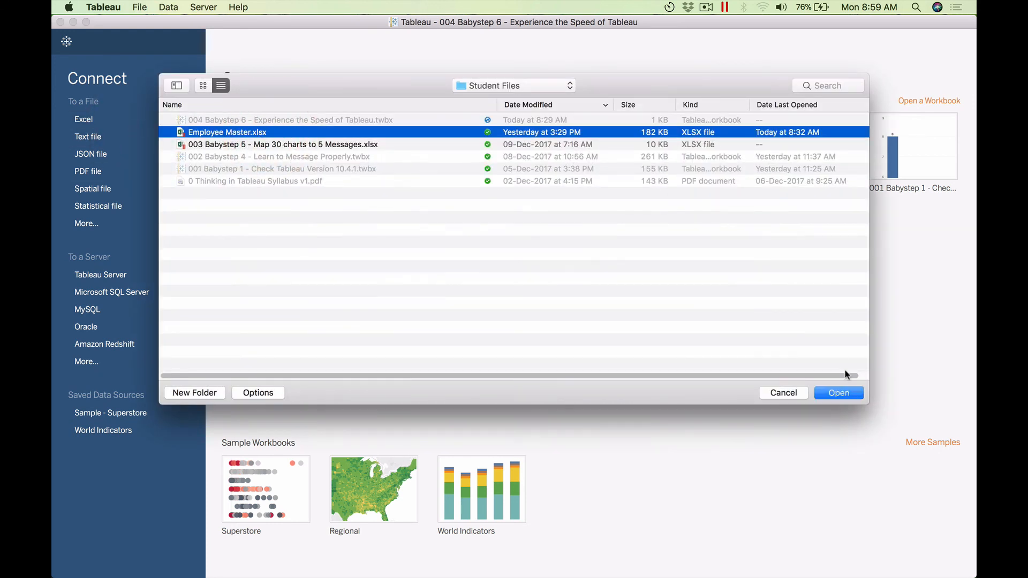
left_click(835, 391)
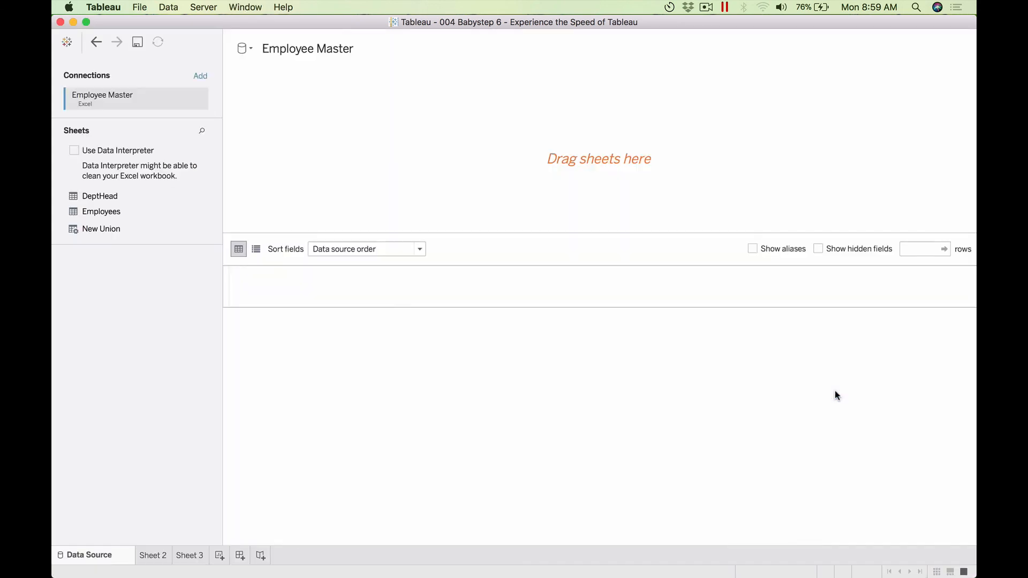
double_click(159, 211)
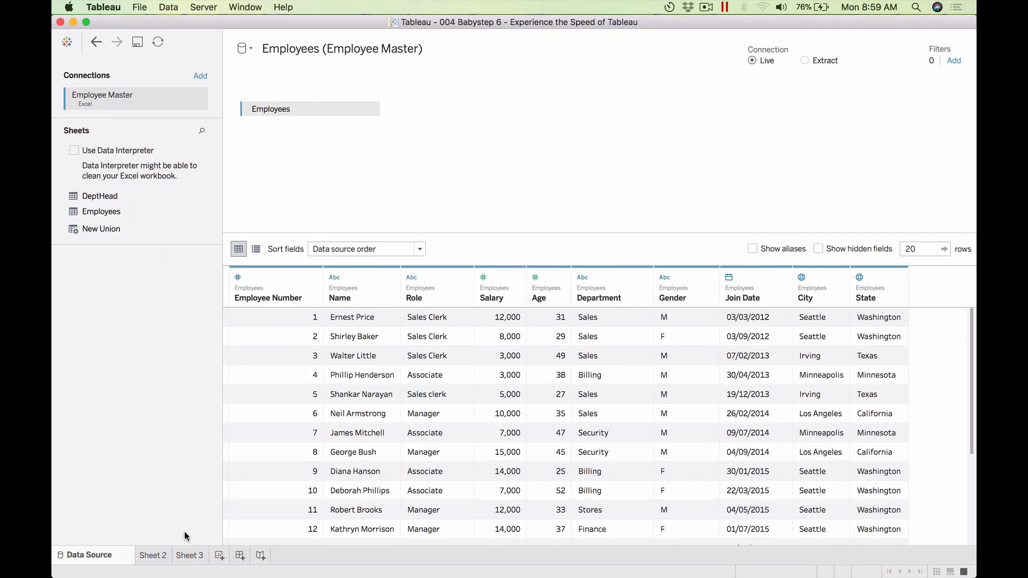
Step: From Sheet 2, add Employees (Employee Master) to the saved data sources as a .tds in Datasources, and check it on the start page
left_click(155, 555)
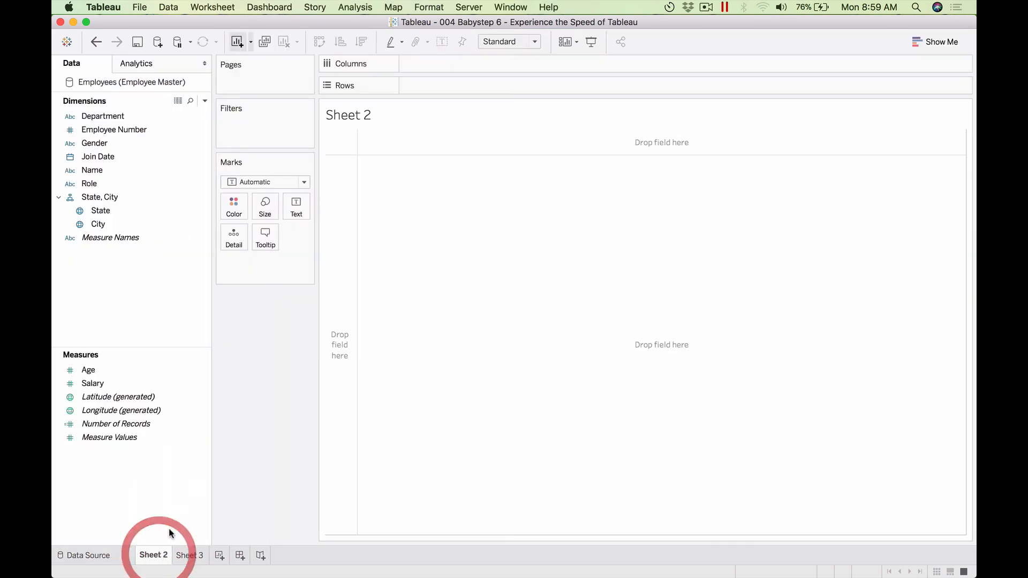
left_click(158, 82)
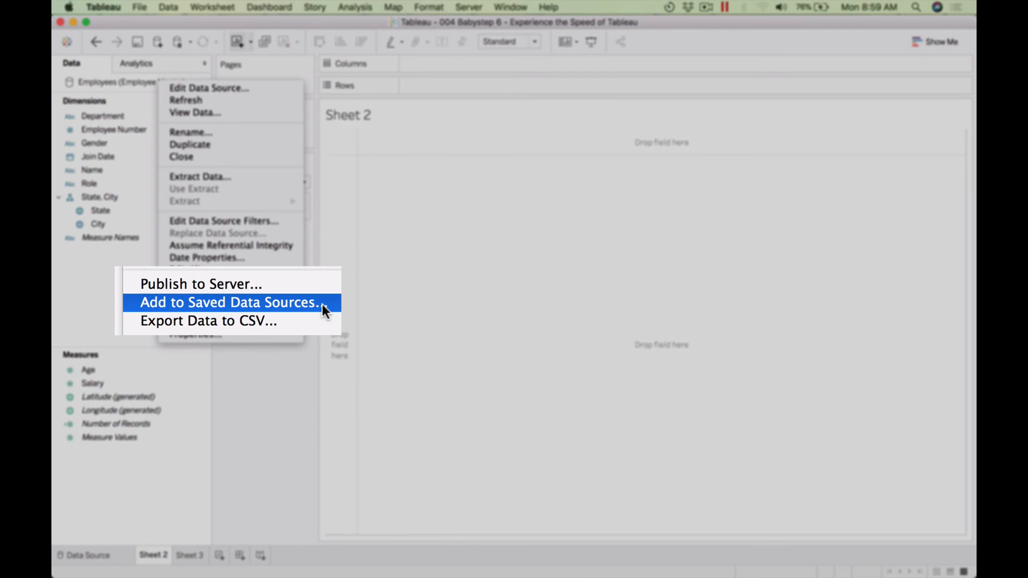
left_click(310, 303)
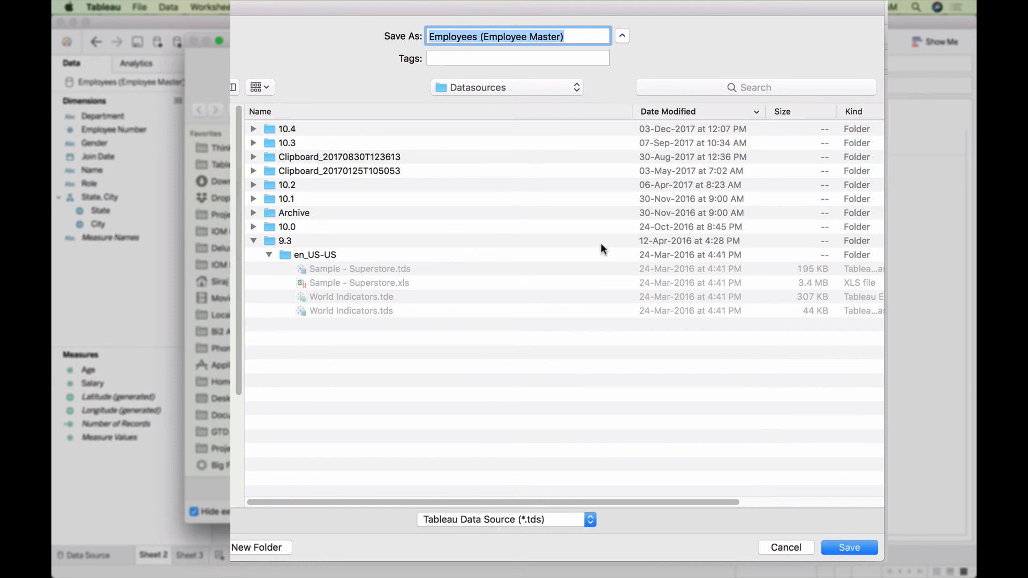
left_click(568, 88)
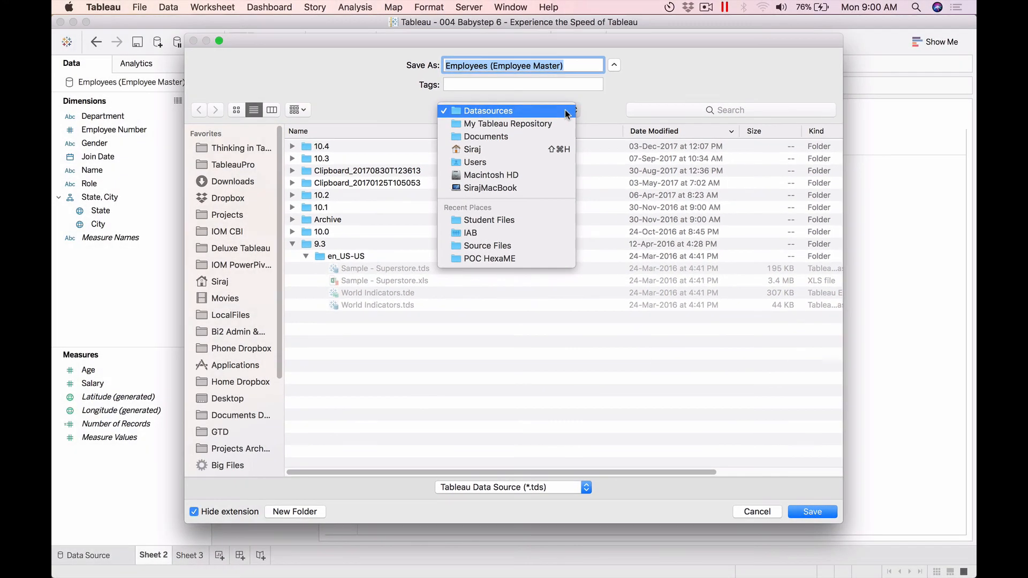
left_click(526, 111)
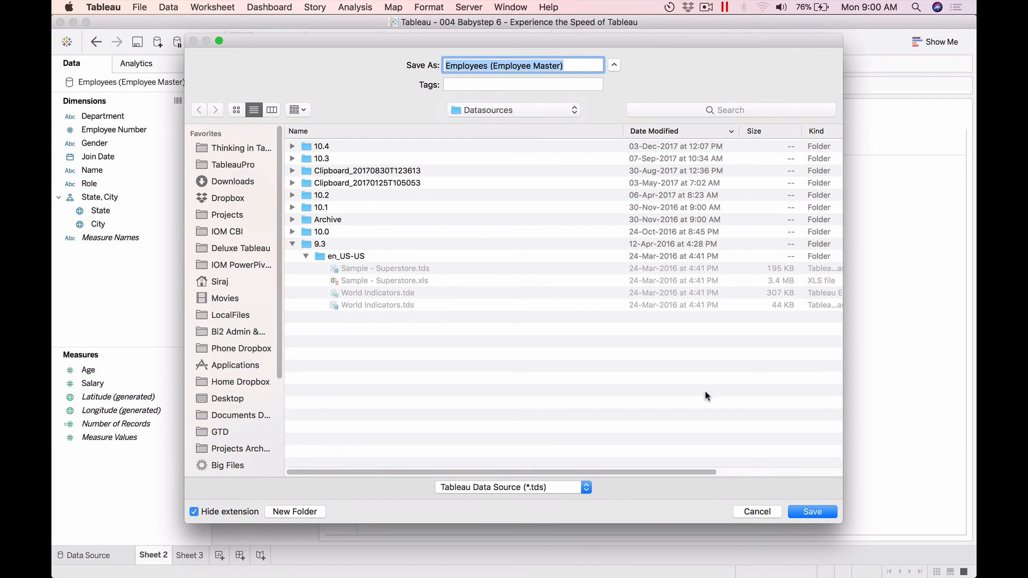
left_click(813, 512)
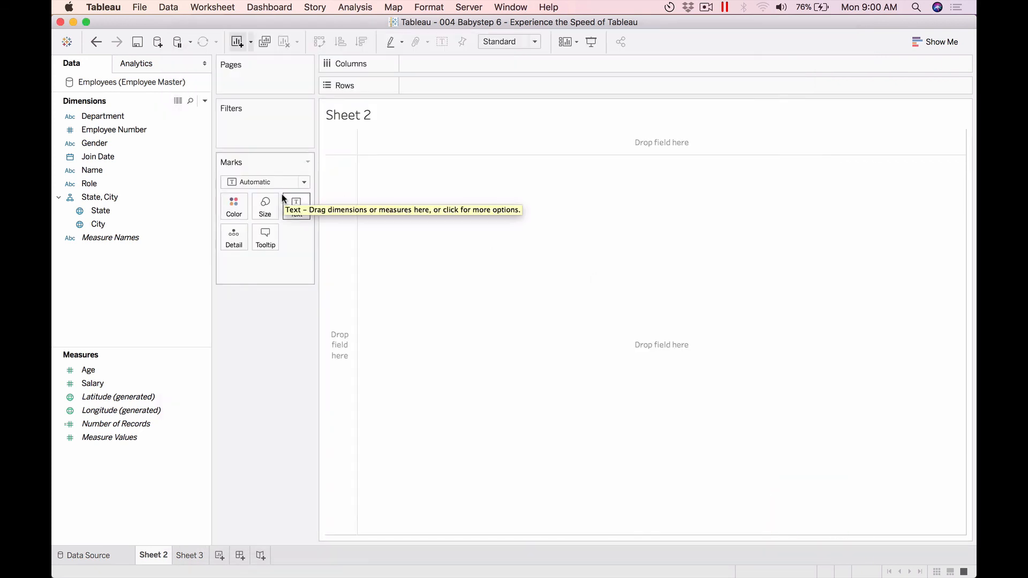
left_click(66, 42)
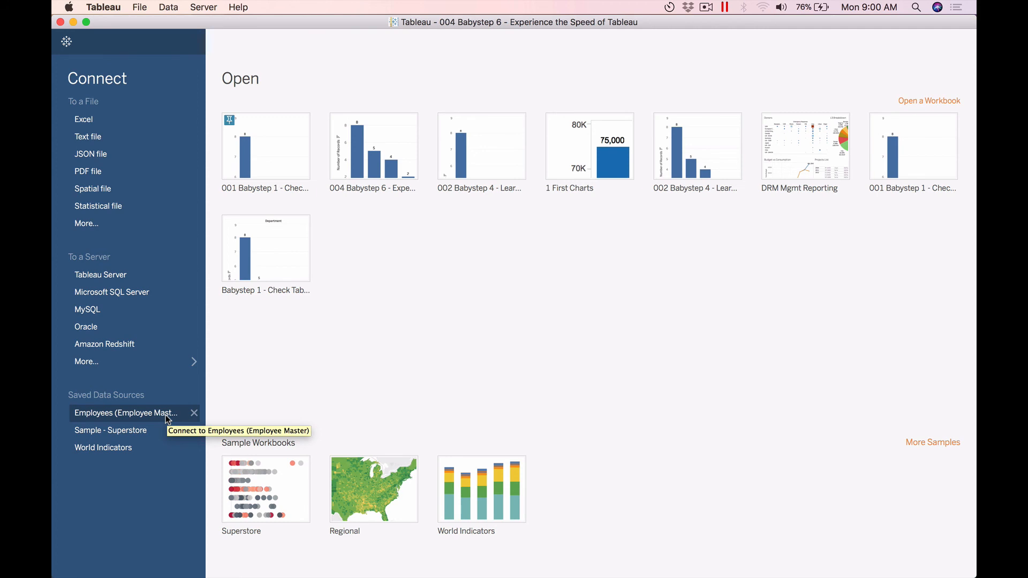
left_click(67, 41)
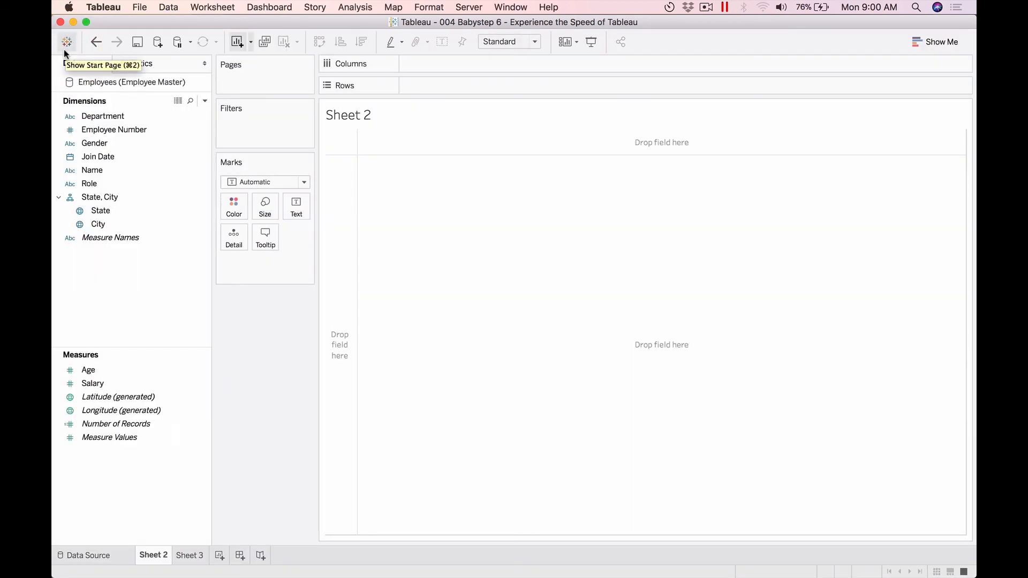
Step: View the repository location in My Tableau Repository without changing it
left_click(138, 7)
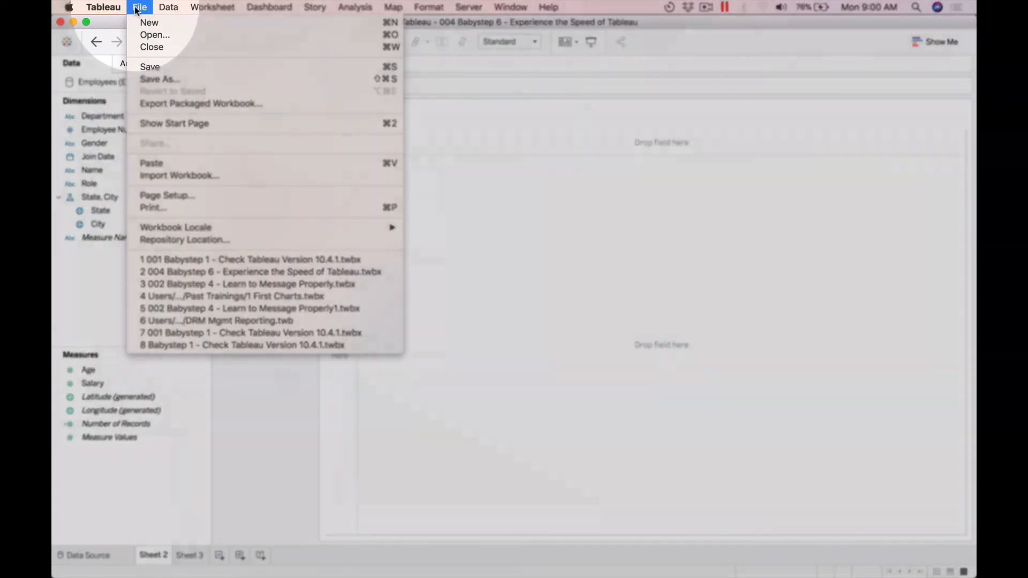
left_click(192, 239)
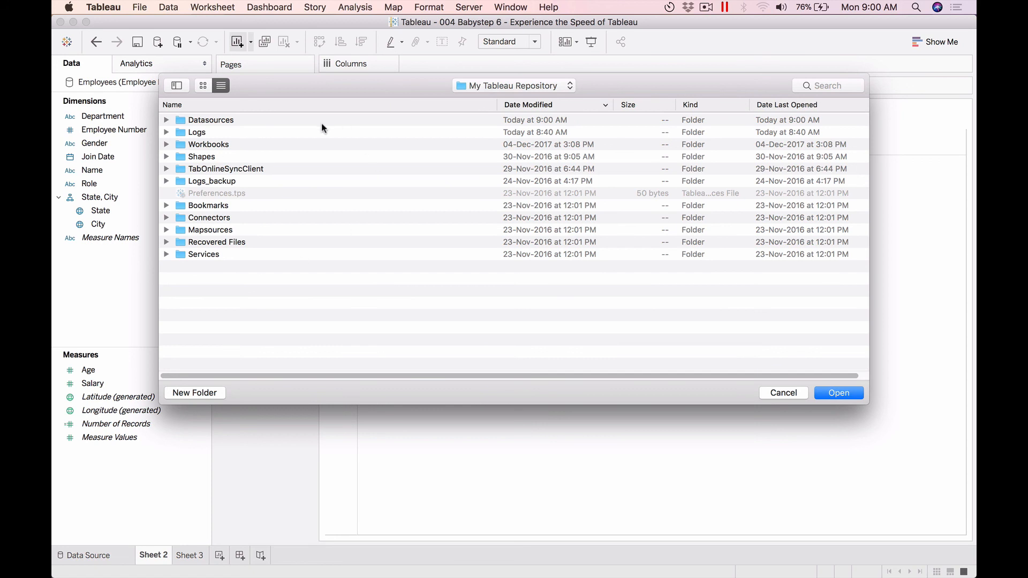
left_click(787, 394)
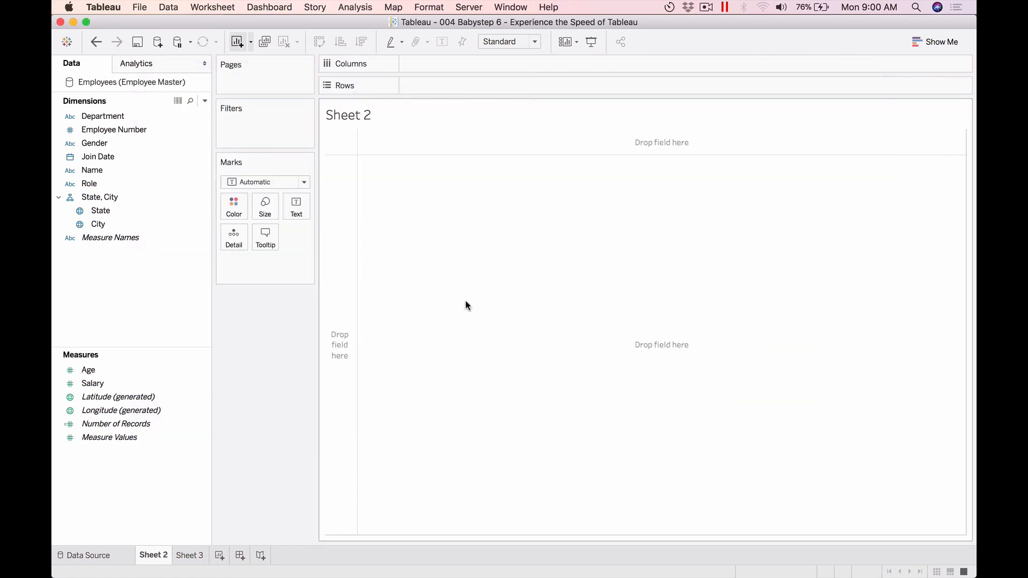